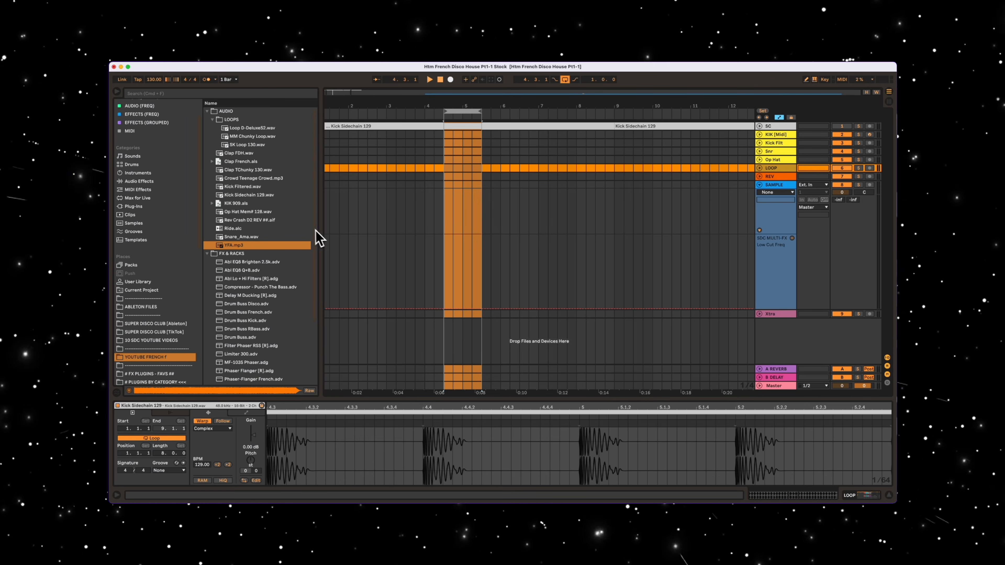
- Place YFA.mp3 on the SAMPLE track at bar 4 and transpose the clip up 2 semitones
drag(239, 246, 467, 187)
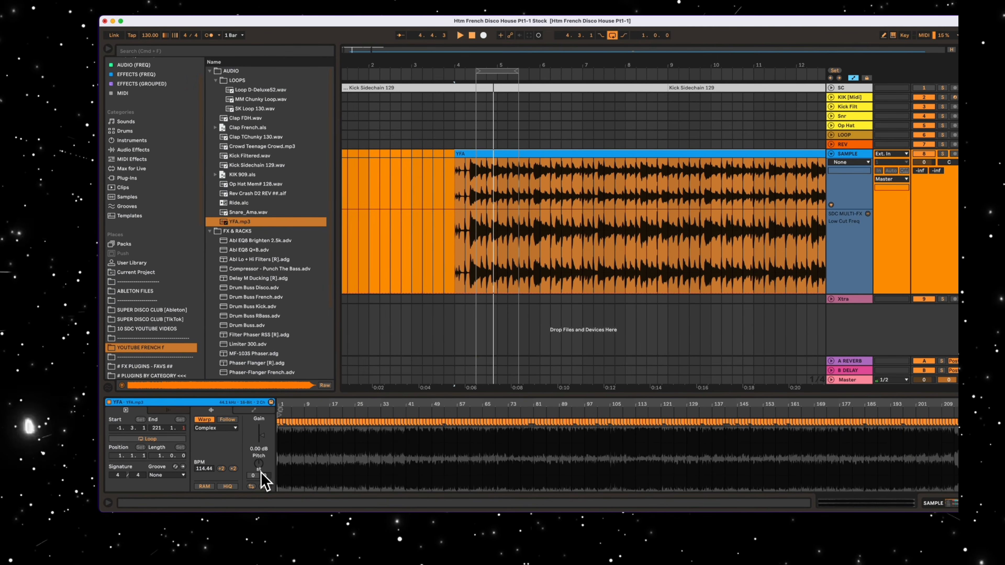
drag(259, 487, 260, 475)
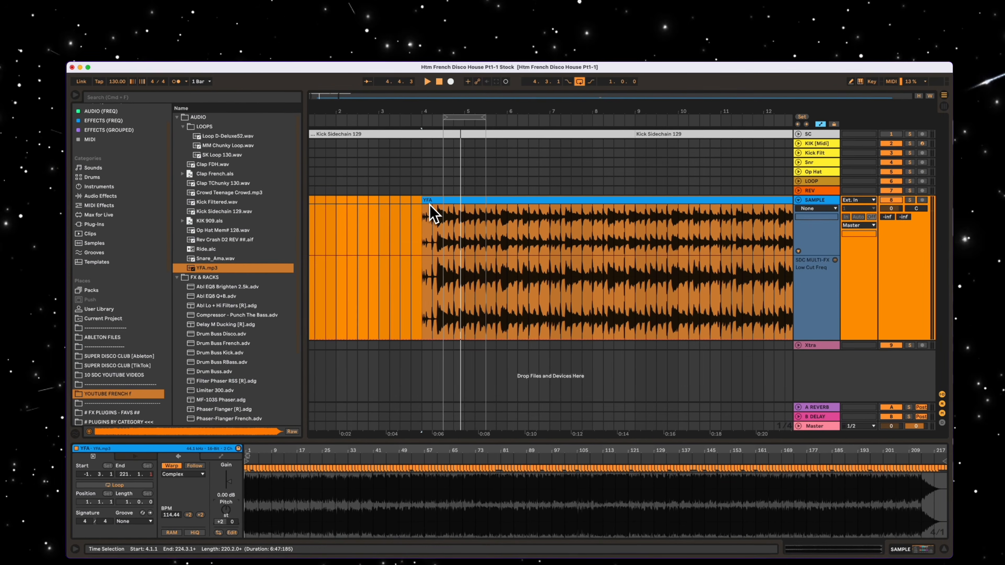
- Play the sample from bar 4 and set a one-bar loop at 5.1.1
key(space)
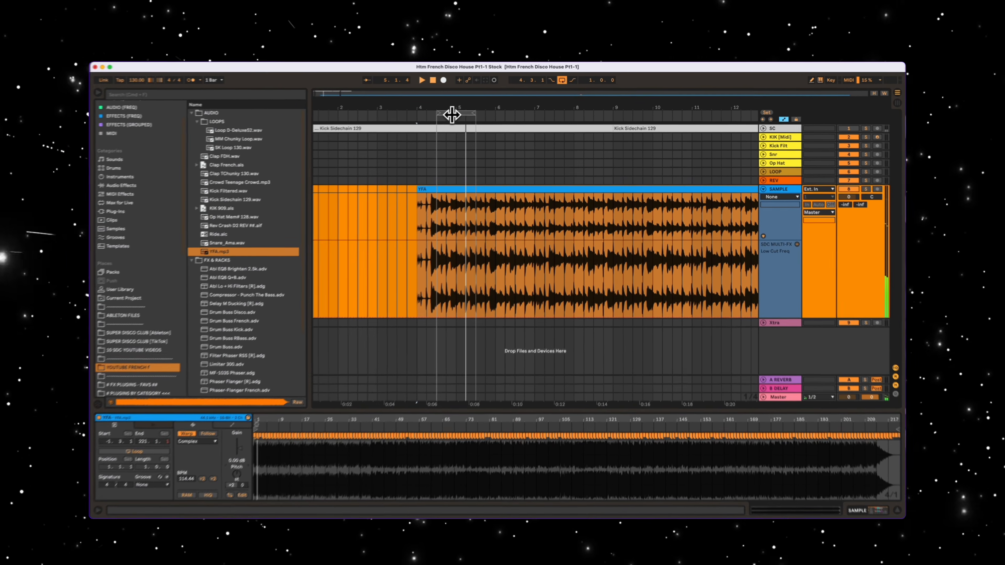
click(462, 112)
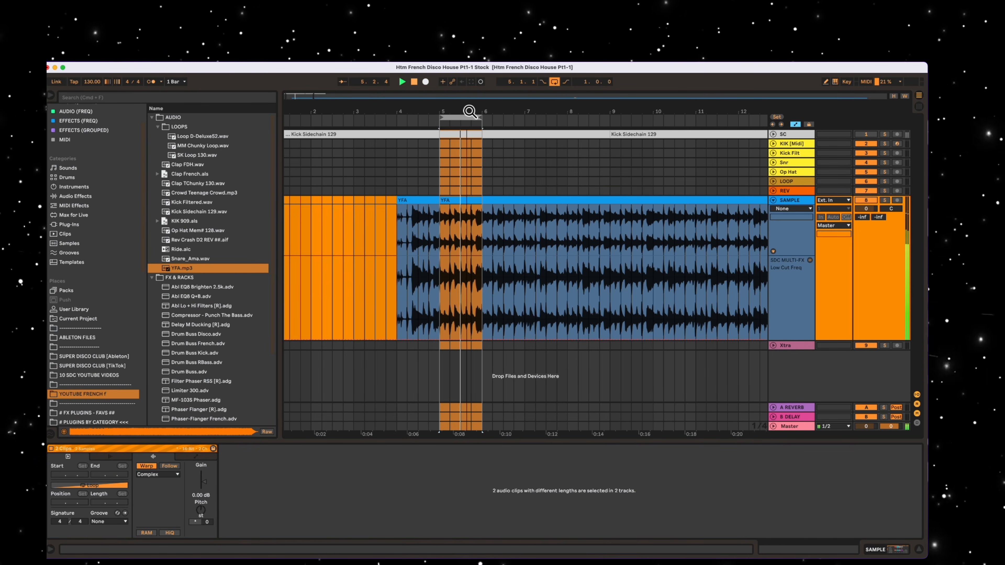
drag(469, 112, 471, 109)
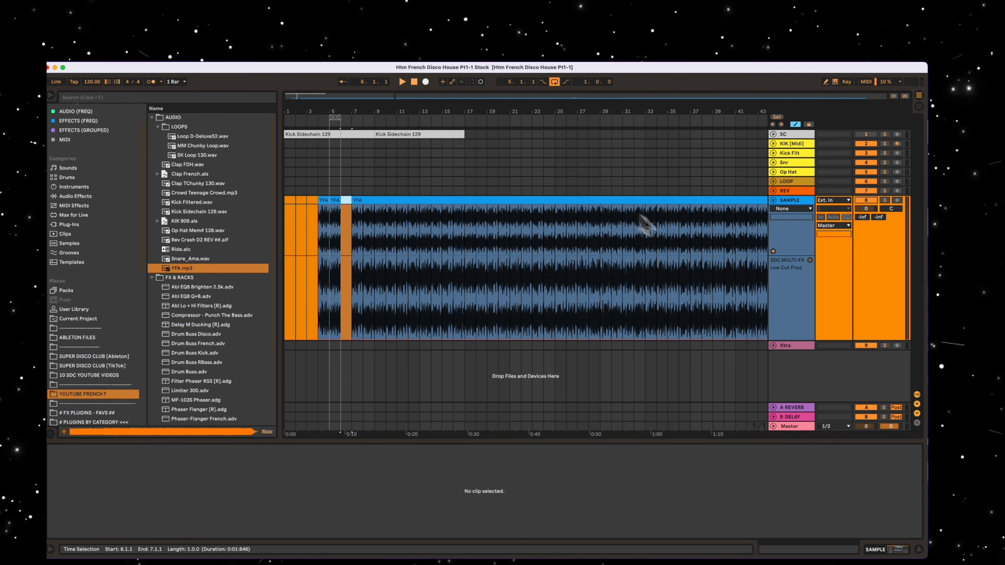
- Audition the sample from bar 40 onward, isolate the one-bar vocal section and delete the surrounding audio
click(723, 236)
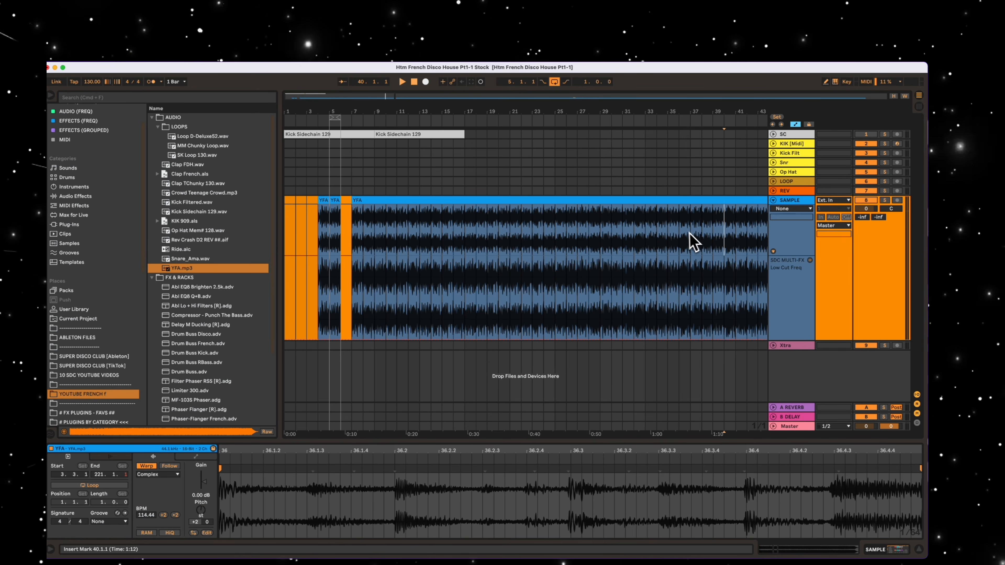
key(space)
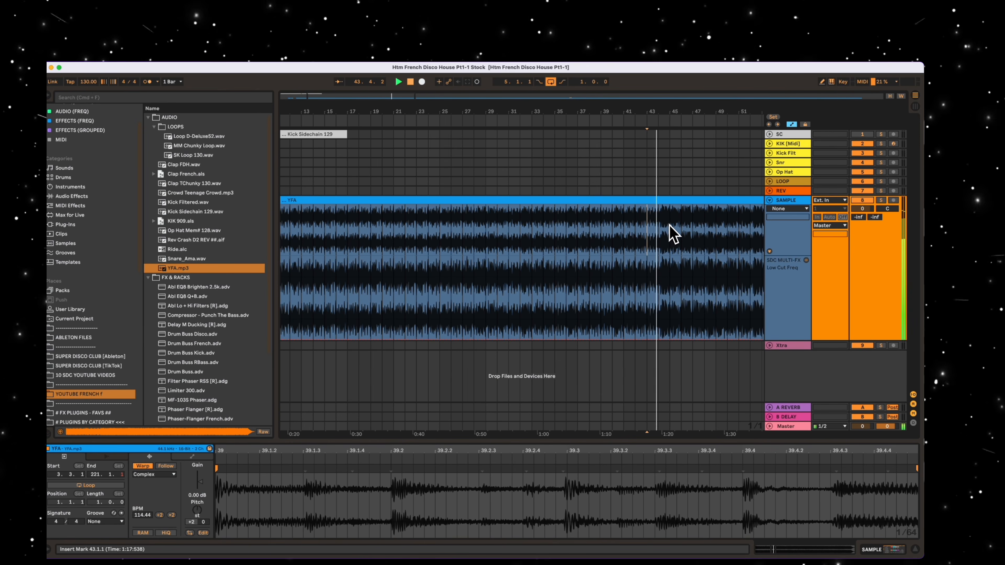
drag(673, 218, 297, 237)
click(646, 201)
key(Delete)
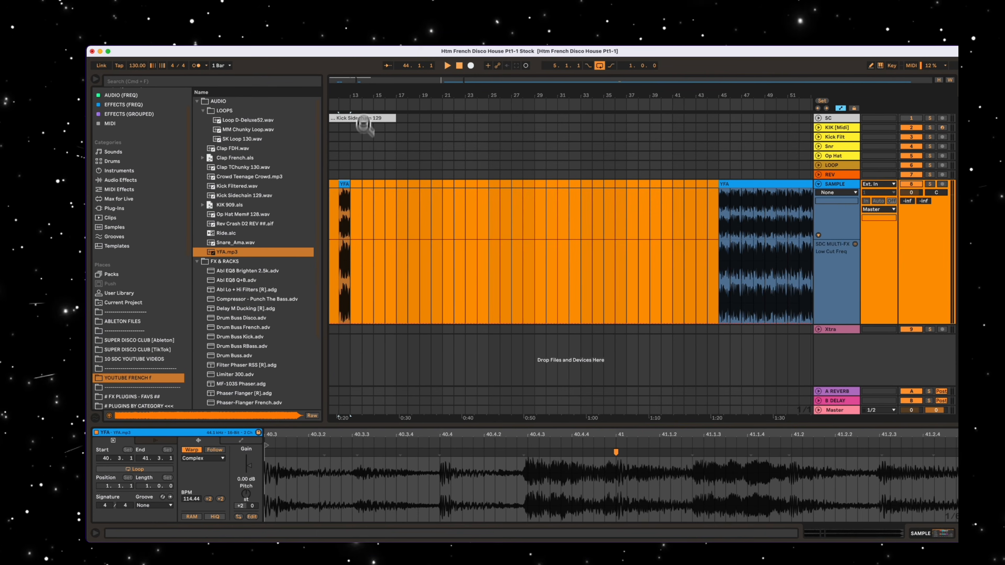
- Move the isolated vocal clip to bar 7 and trim it to the single beat starting at 7.2.1
drag(338, 96, 459, 133)
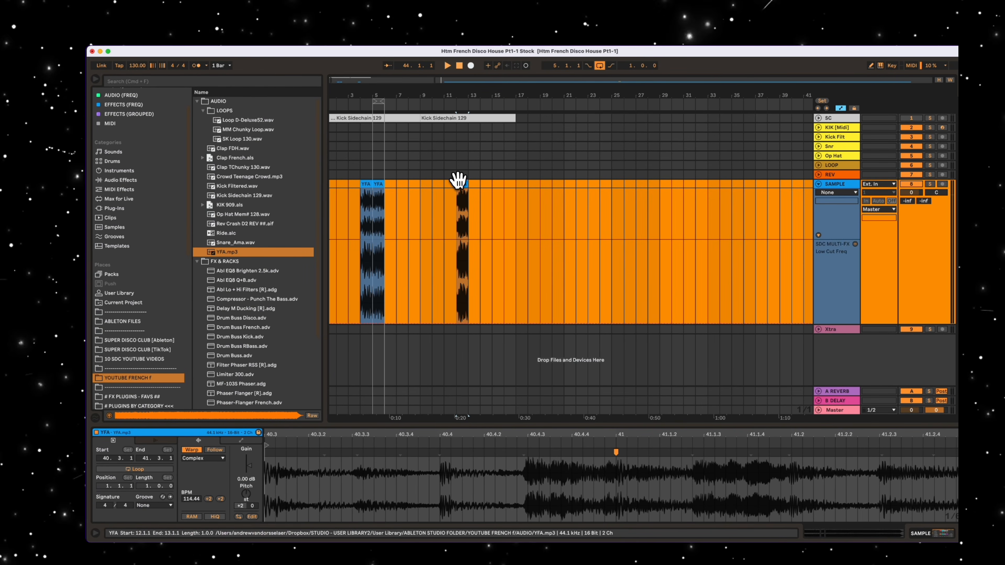
drag(459, 179, 403, 197)
drag(399, 95, 421, 131)
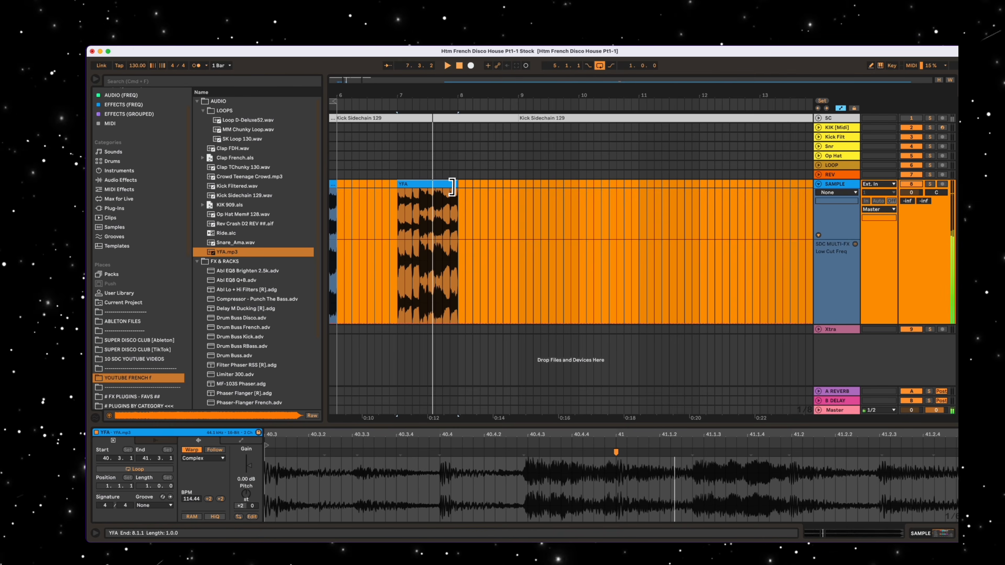
drag(457, 185, 413, 184)
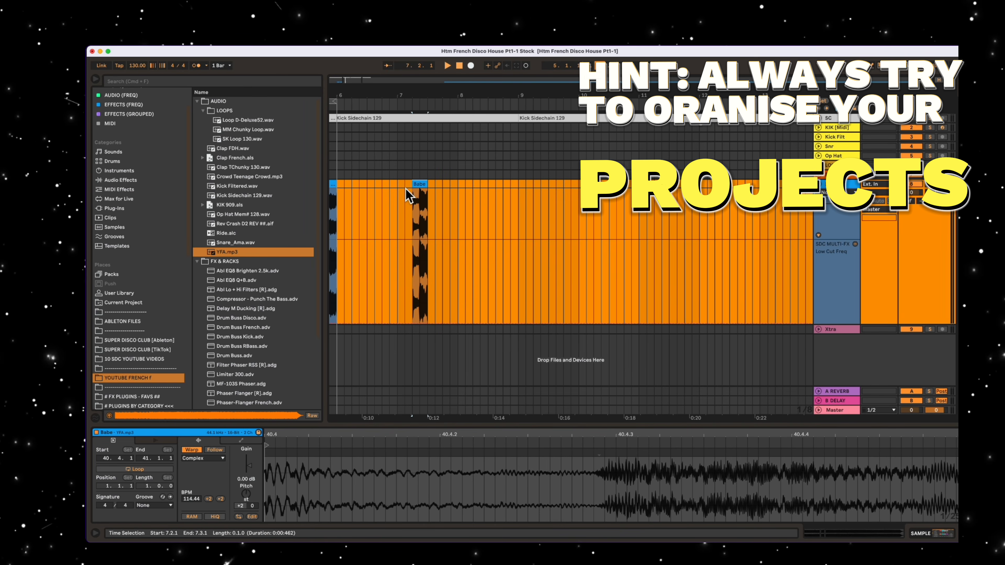
- Rename the trimmed vocal clip Babe and colour it green, and rename the sample clip at bar 5 Y1
right_click(415, 185)
click(473, 397)
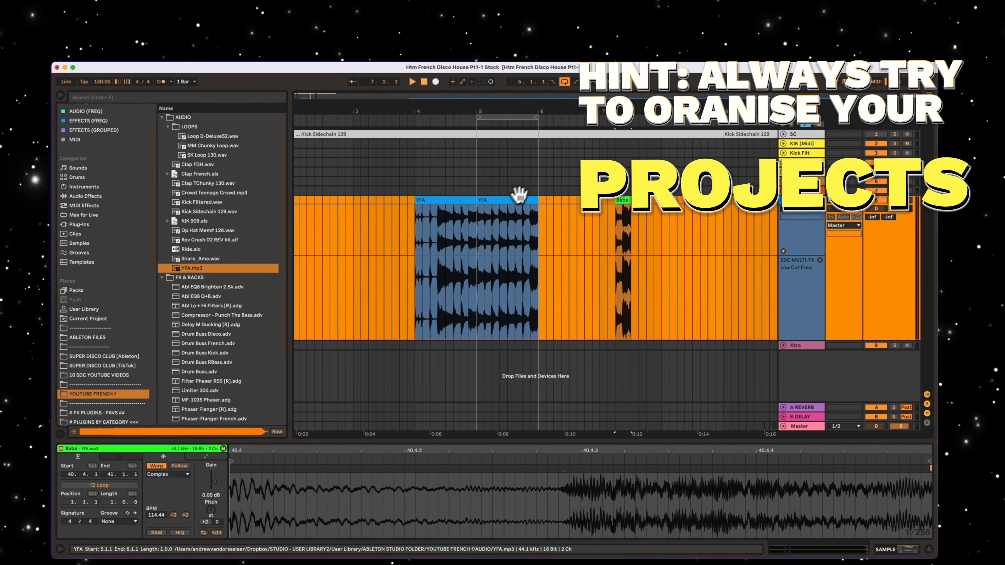
click(533, 184)
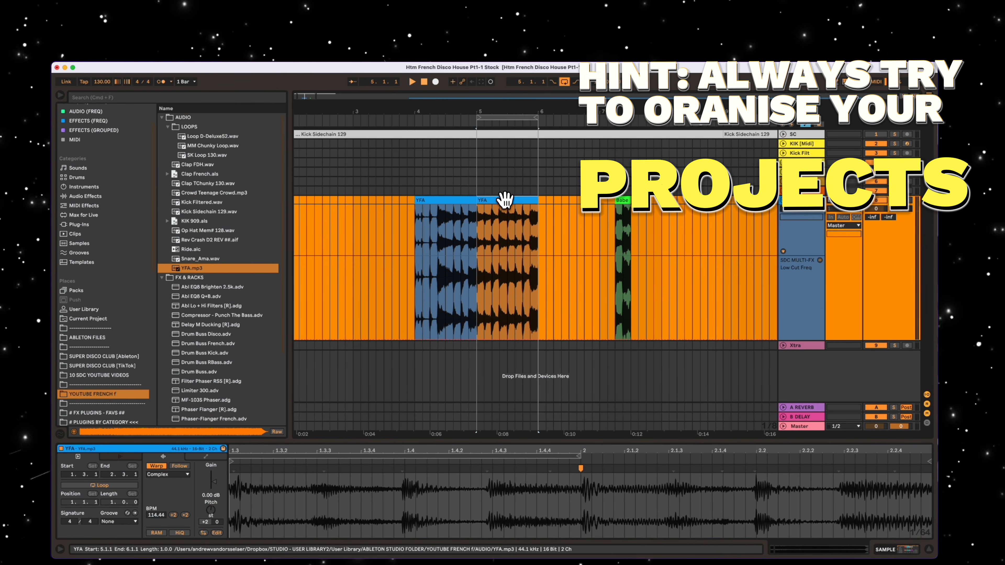
text(Y1)
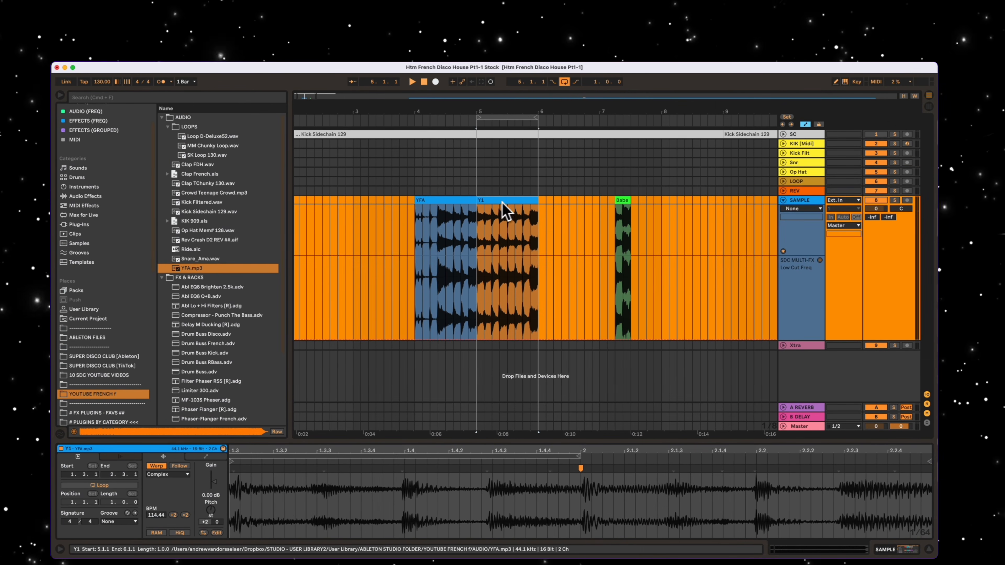
- Delete the YFA clip at bar 4 and move the Babe clip to the last beat of bar 8
click(444, 198)
key(Delete)
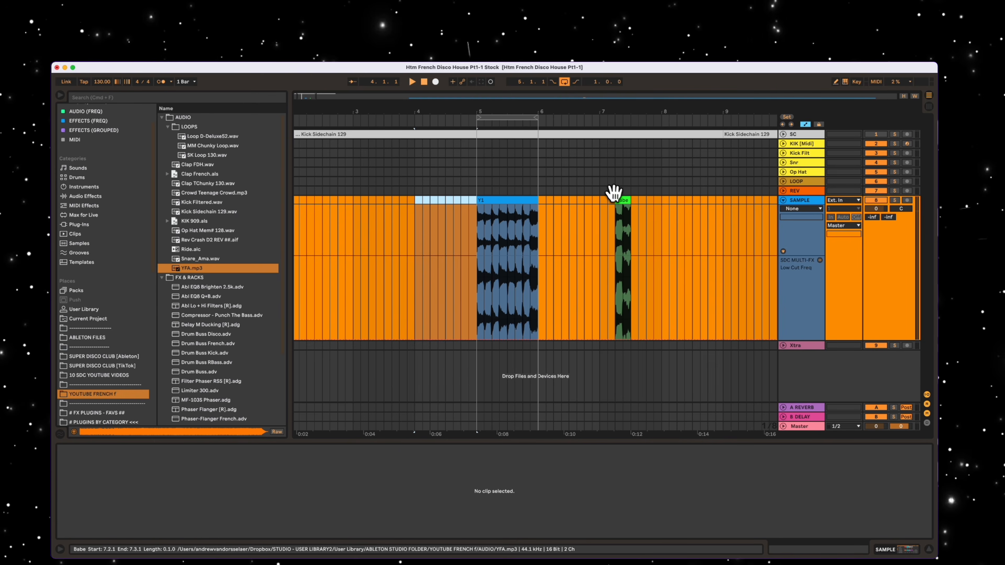
drag(590, 110, 524, 111)
drag(557, 203, 648, 201)
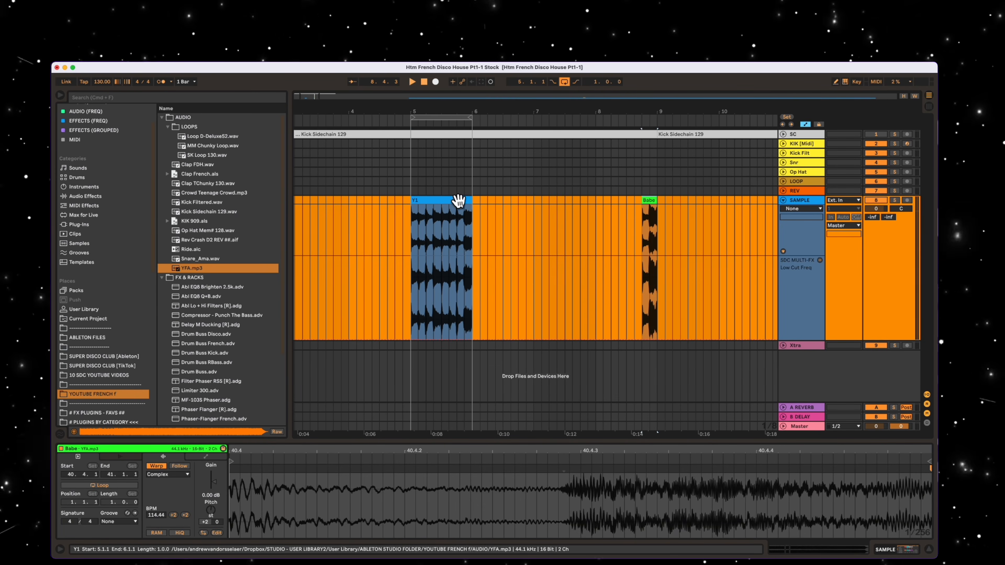
- Duplicate the Y1 clip through bars 6 to 8, filling the track up to the start of the Babe clip
click(459, 201)
key(super+d)
key(super+d)
drag(579, 226, 534, 221)
drag(538, 201, 605, 202)
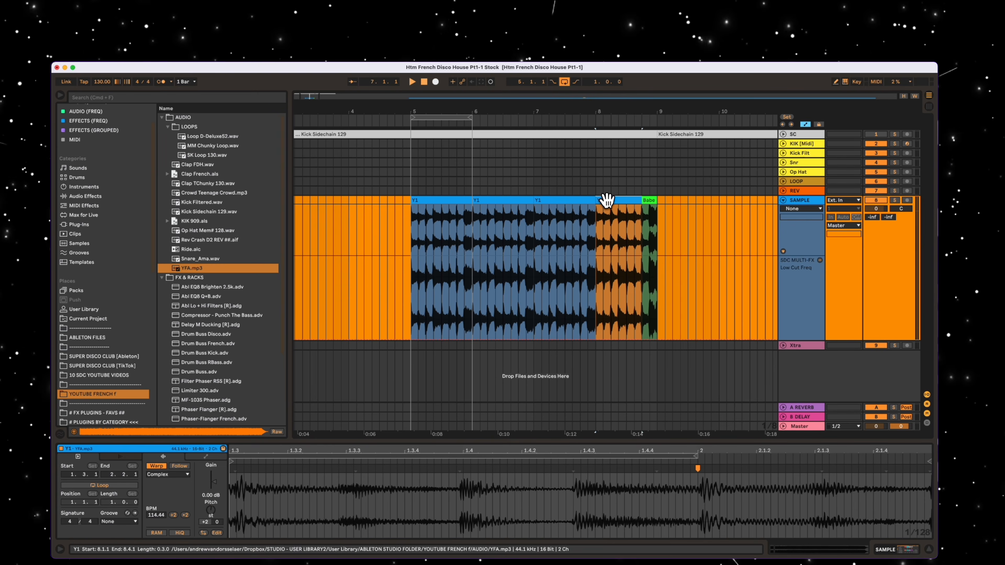
- Select the Y1 and Babe clips in bar 8 and play them in a one-bar loop at 8.1.1
shift+click(645, 201)
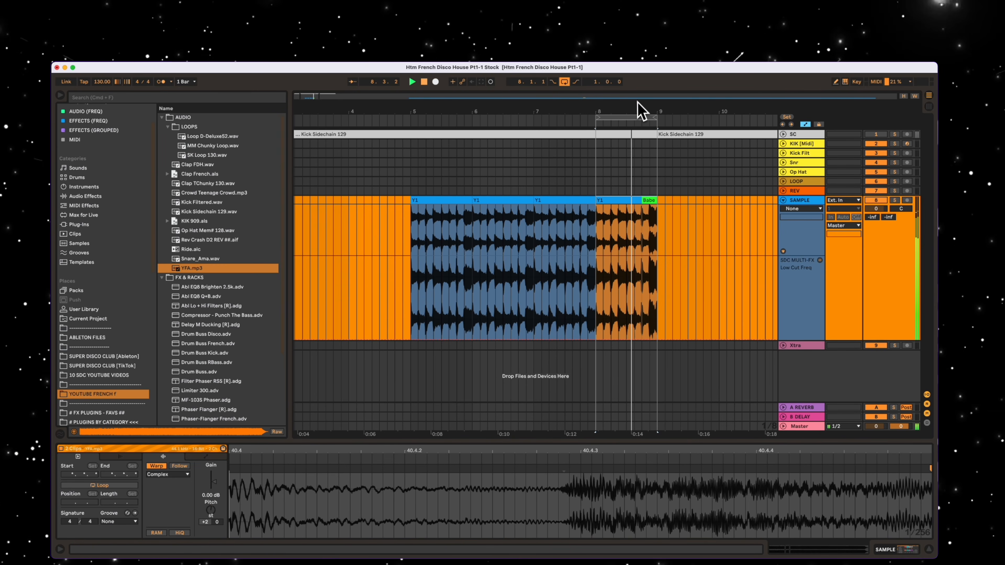
drag(638, 104, 550, 110)
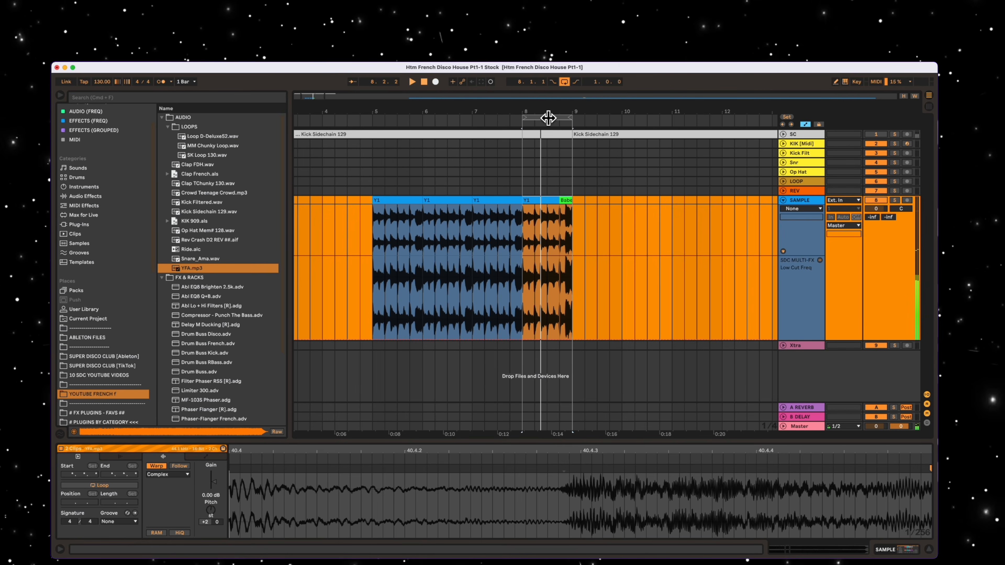
click(548, 118)
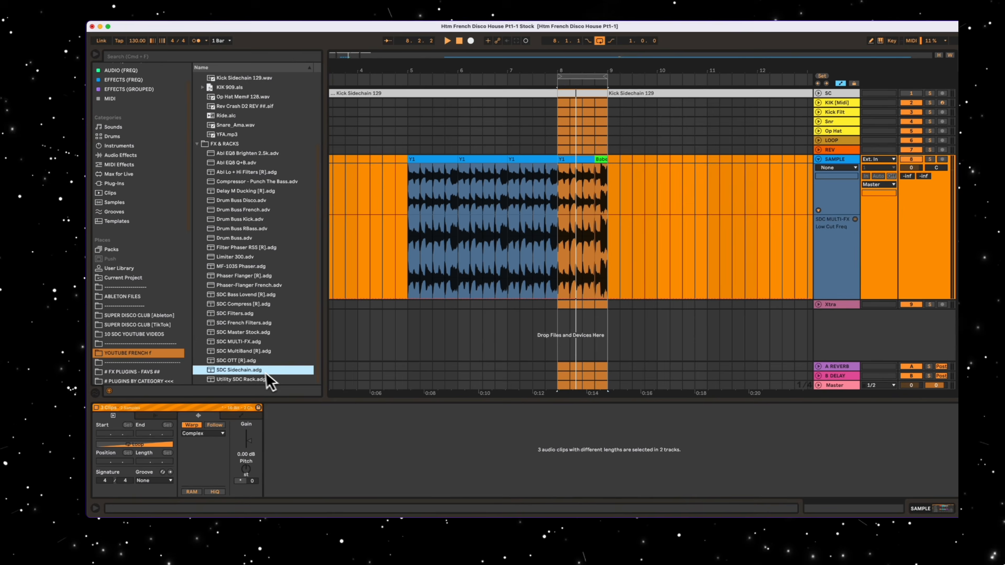
- Add the SDC Sidechain.adg rack to the SAMPLE track after SDC MULTI-FX
drag(265, 372, 834, 169)
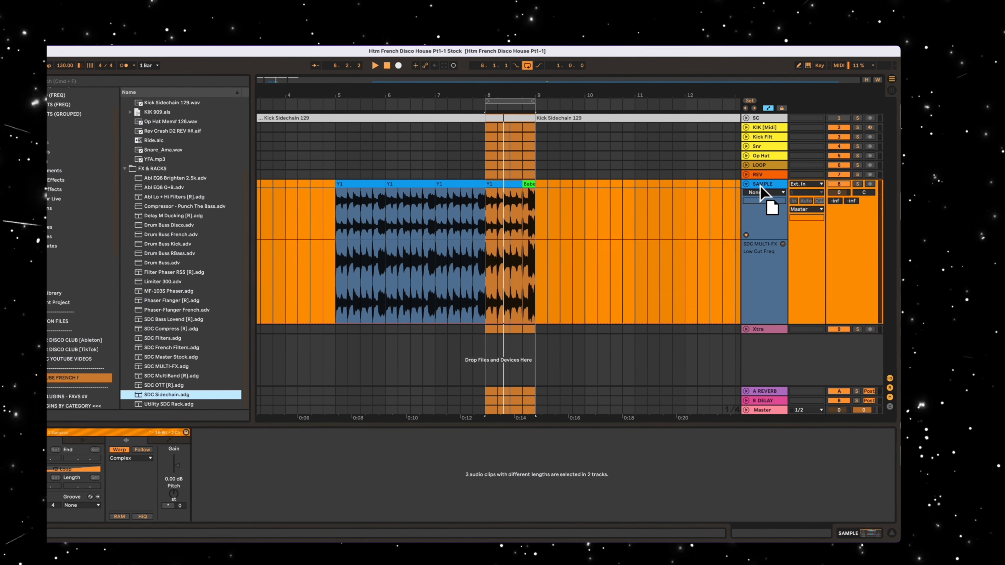
drag(761, 193, 767, 195)
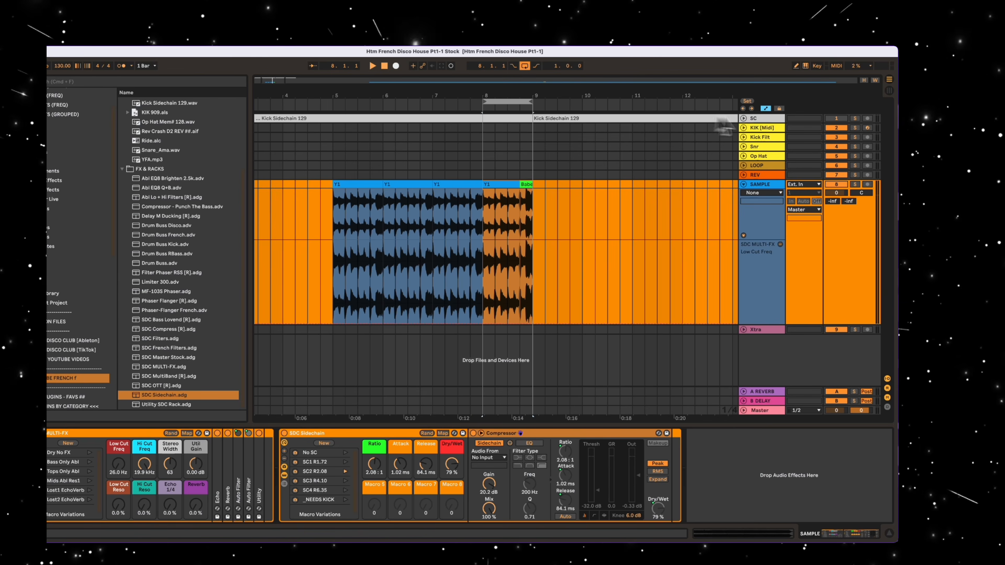
- Unfold the SC track and set the audio source of the SAMPLE track's sidechain Compressor to SC
click(744, 118)
click(761, 119)
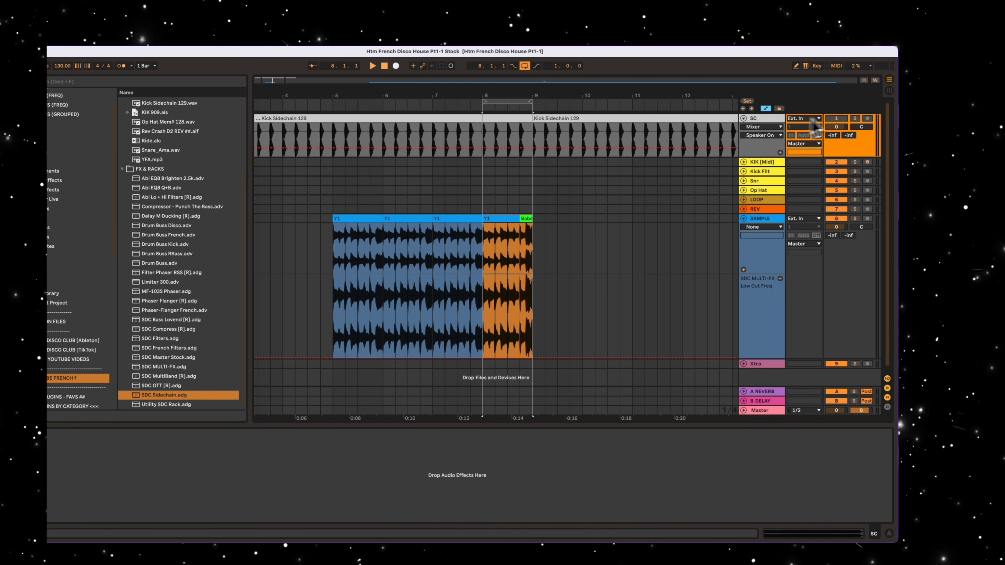
click(765, 119)
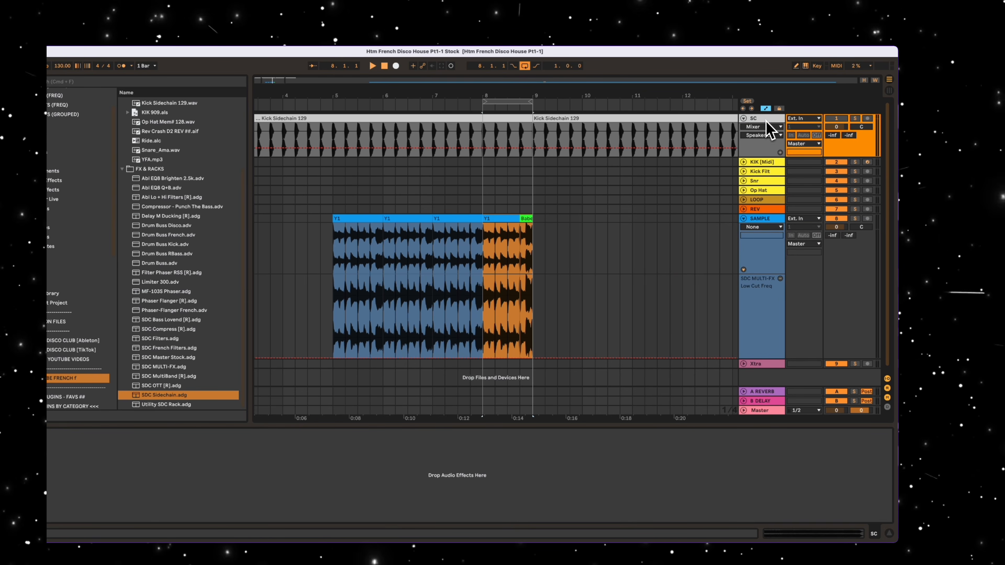
click(760, 218)
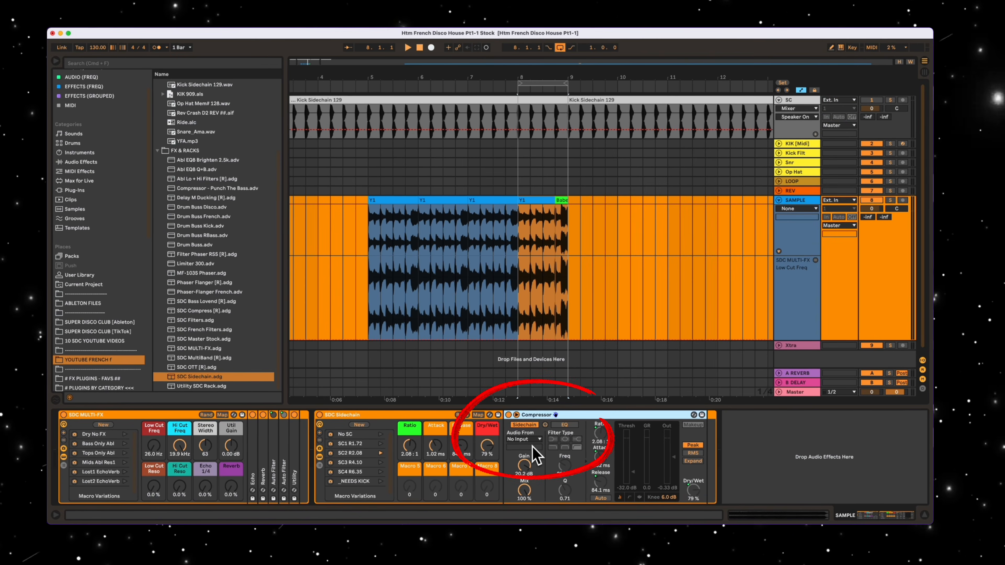
click(501, 457)
click(525, 449)
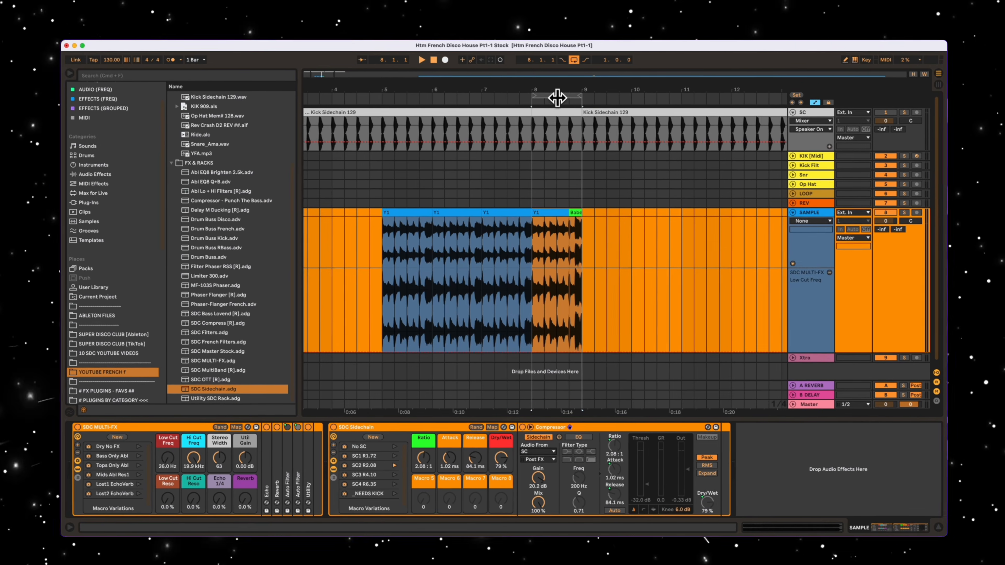
- Play the bar 8 loop and compare the sound with the SDC Sidechain rack bypassed and enabled, using the SC2 R2.08 variation
click(540, 83)
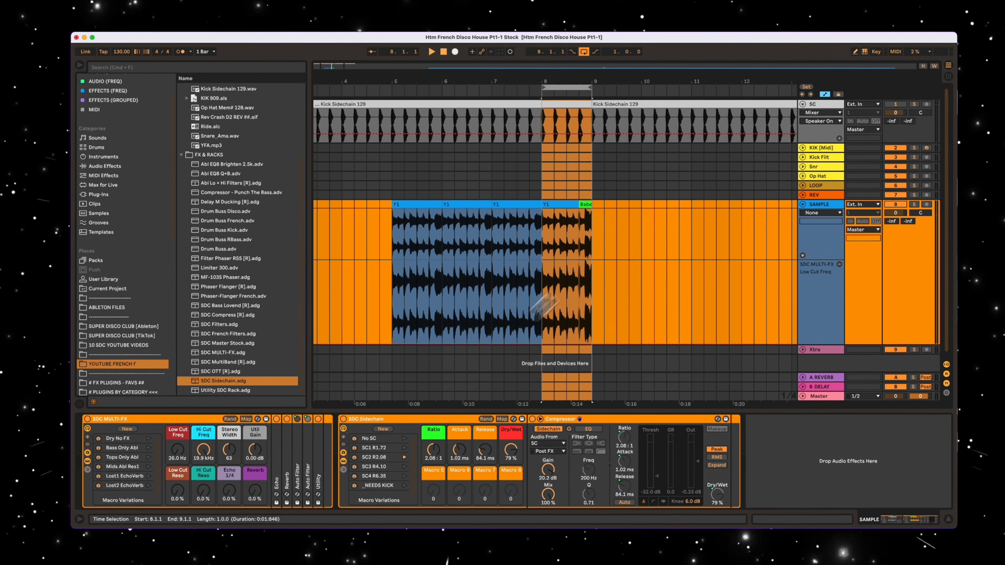
click(344, 418)
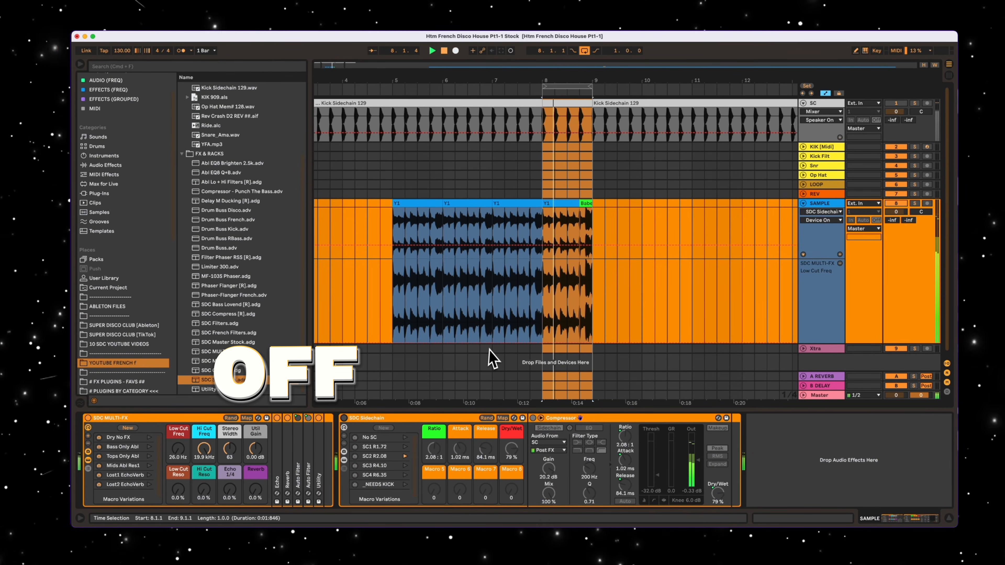
click(344, 419)
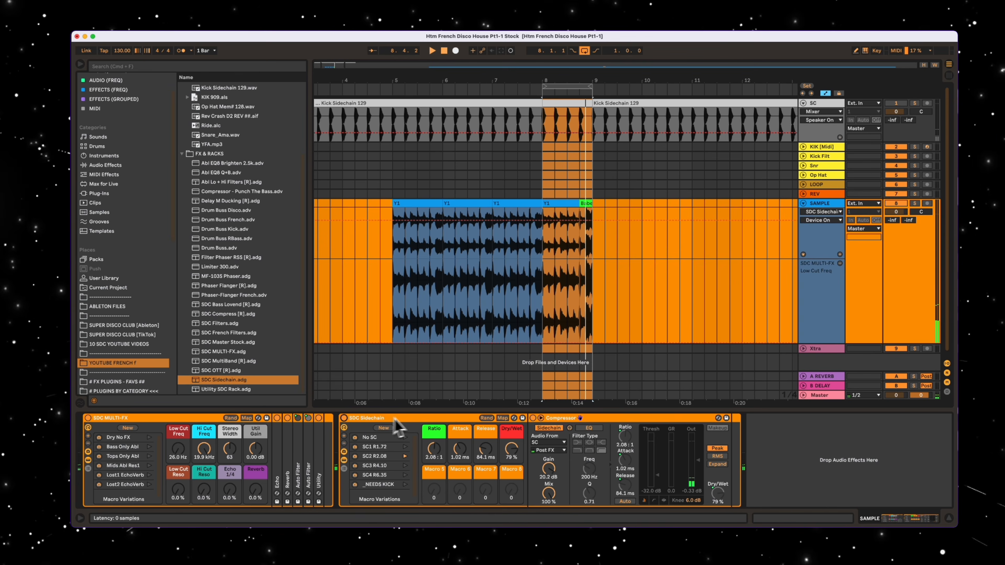
click(404, 456)
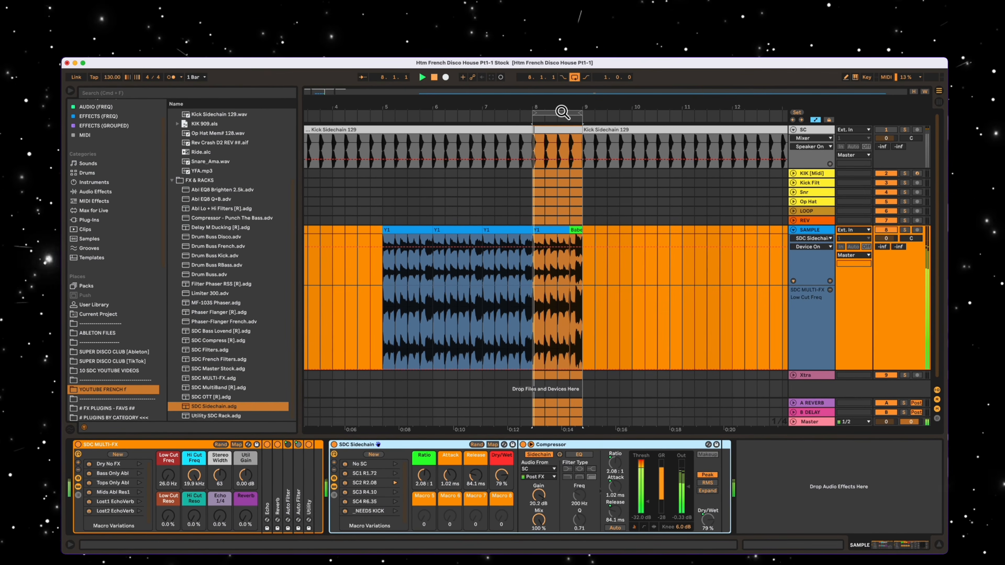
- Extend the loop to four bars starting at 5.1.1
drag(562, 82, 542, 82)
click(542, 85)
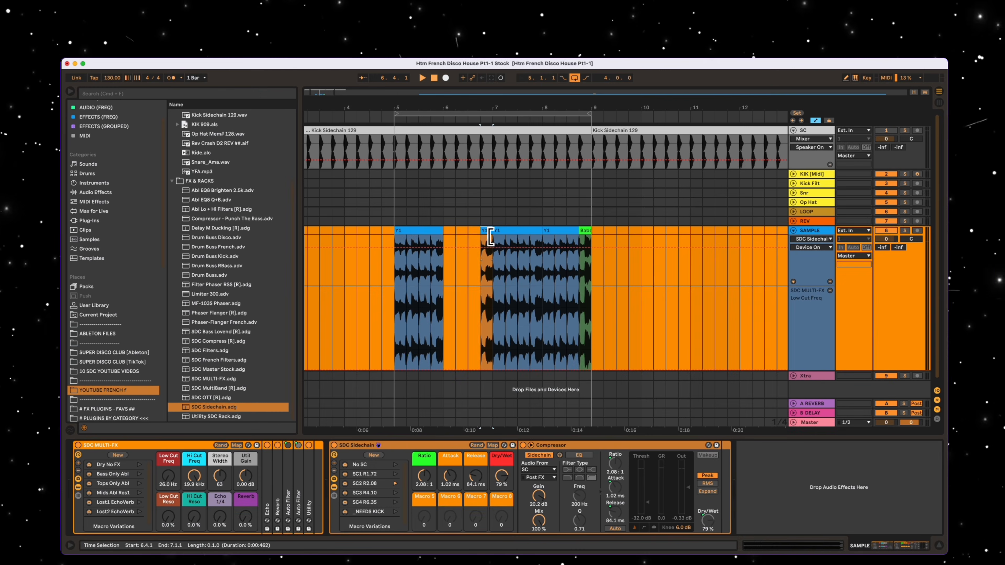
- Rebuild bar 6 from short Y1 slices, with one-beat slices at 6.3.1 and 6.4.1, and play the loop
drag(491, 237, 472, 246)
key(super+d)
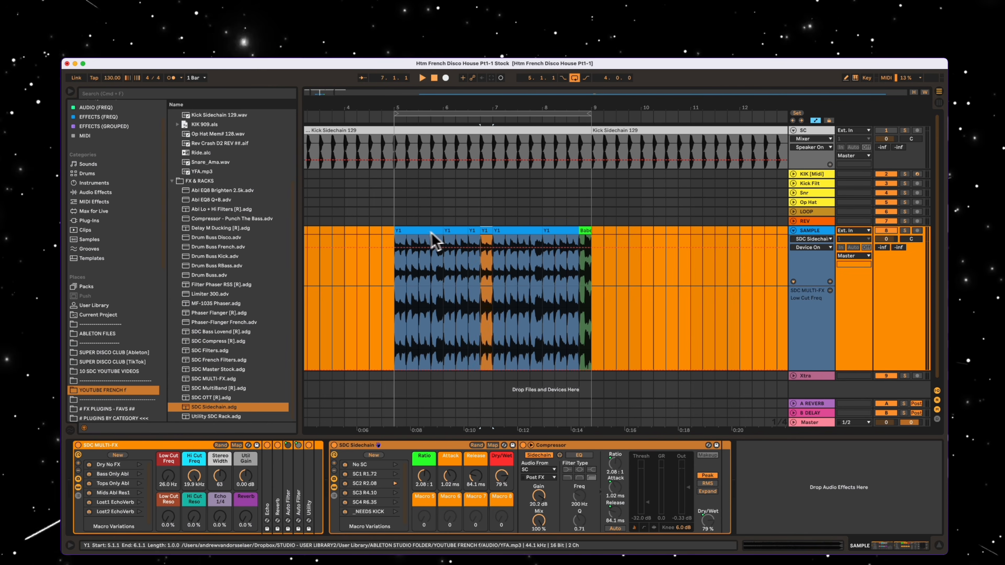
click(423, 236)
key(space)
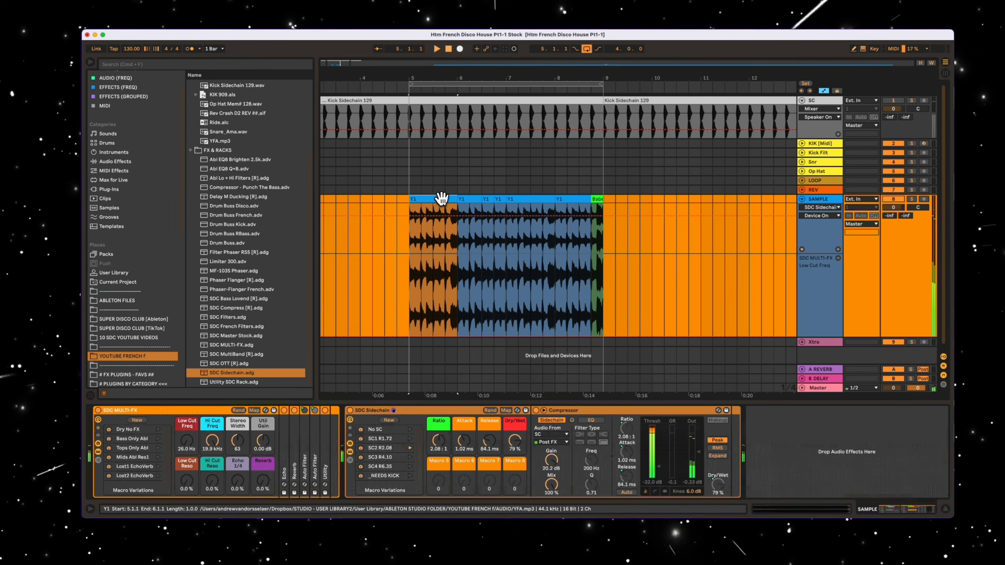
- Open the Y1 clip at bar 5 and add warp markers near 1.3 and 1.4 to align its hits with the grid
click(442, 198)
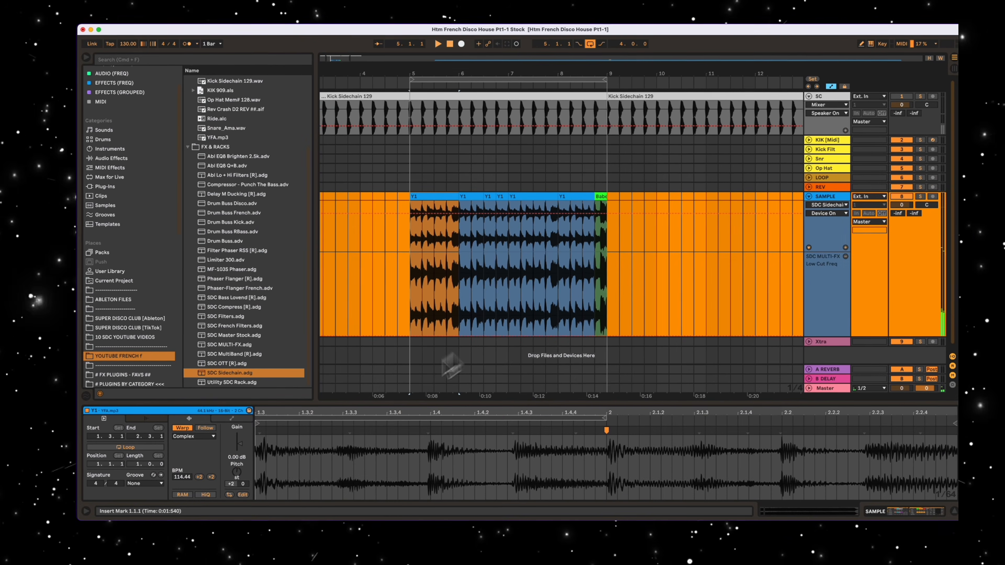
drag(266, 419, 264, 418)
double_click(339, 431)
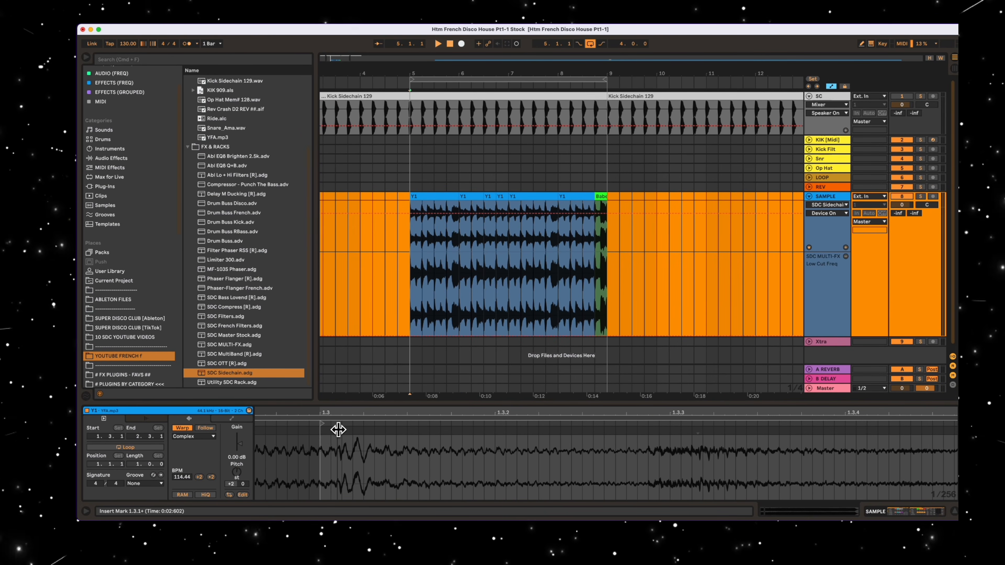
mouse_move(340, 430)
mouse_down()
mouse_move(320, 431)
mouse_move(343, 410)
mouse_move(478, 420)
mouse_move(455, 414)
mouse_move(449, 431)
mouse_move(464, 411)
mouse_up()
double_click(447, 432)
drag(368, 414, 334, 413)
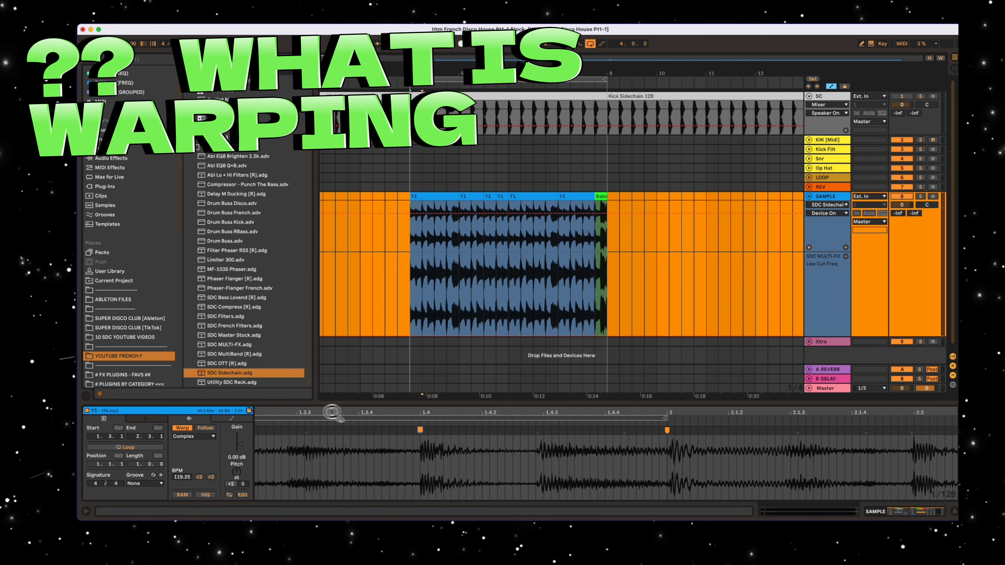
- Add more warp markers from 1.4.3 through the rest of the Y1 clip to tighten the remaining hits
mouse_move(547, 415)
mouse_down()
mouse_move(541, 429)
mouse_move(431, 414)
mouse_move(556, 426)
mouse_move(555, 413)
mouse_move(559, 430)
mouse_up()
double_click(531, 431)
click(538, 430)
double_click(539, 430)
drag(576, 415, 566, 413)
drag(495, 415, 477, 429)
double_click(493, 430)
drag(500, 416, 500, 396)
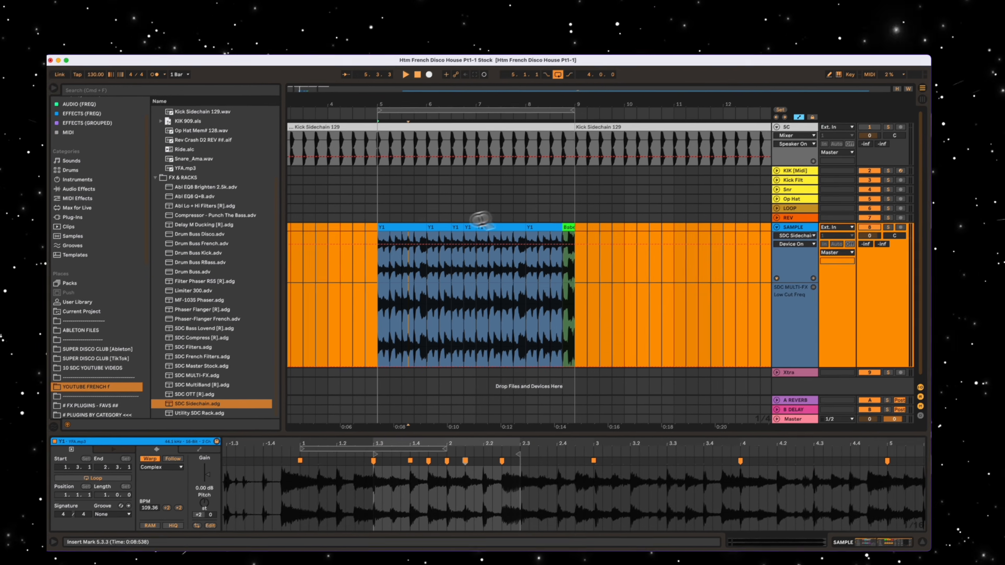
- Fill bars 5 to 8 with copies of the one-bar Y1 clip, keeping the green slice at the end, and play the loop
click(439, 197)
drag(502, 82, 499, 65)
click(456, 196)
drag(482, 202, 474, 194)
double_click(471, 254)
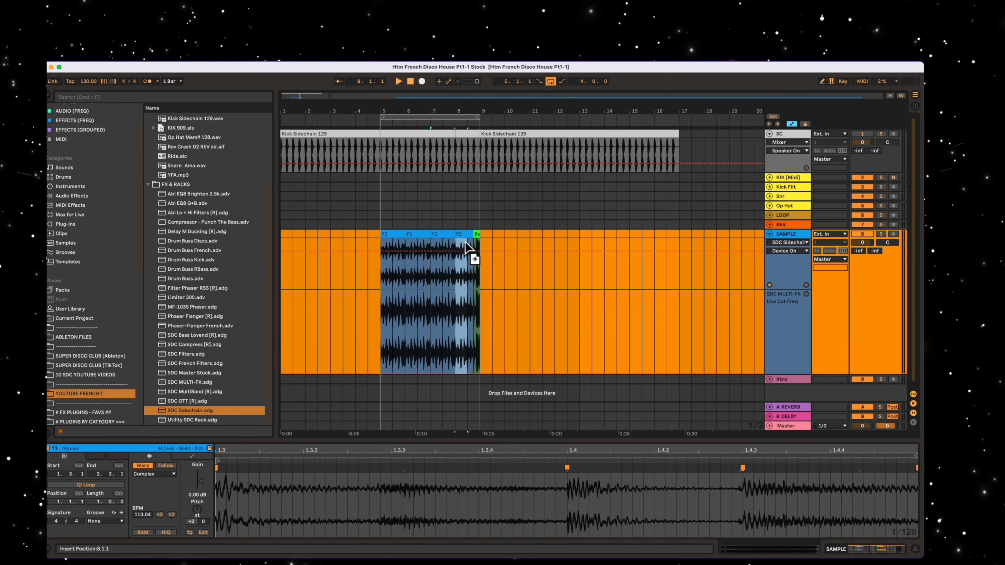
drag(476, 115, 505, 142)
drag(459, 117, 459, 107)
click(455, 117)
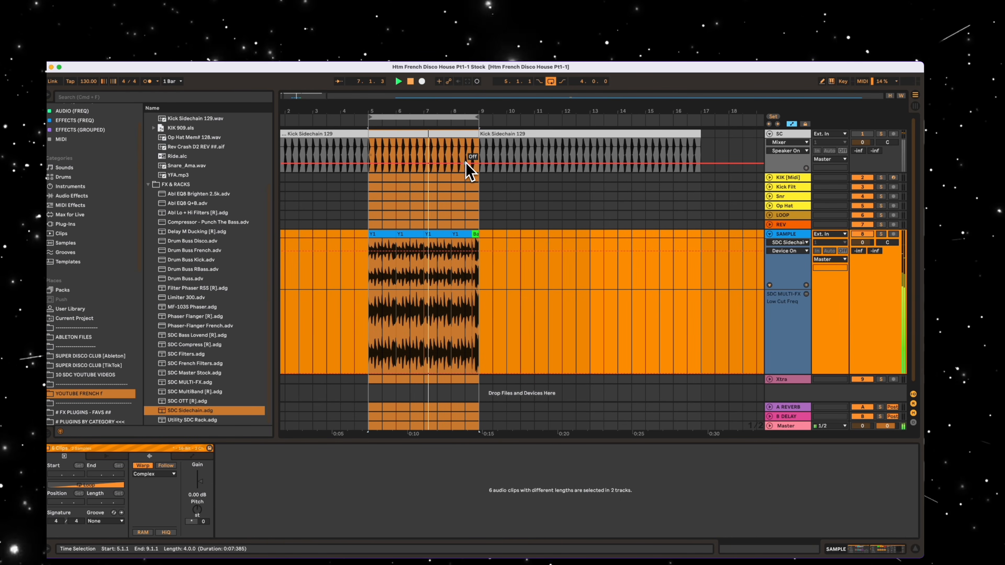
- Repeat the first beat of the Y1 clip at 8.1.1 on 8.2.1 and 8.3.1, and play from bar 7
drag(471, 112, 498, 132)
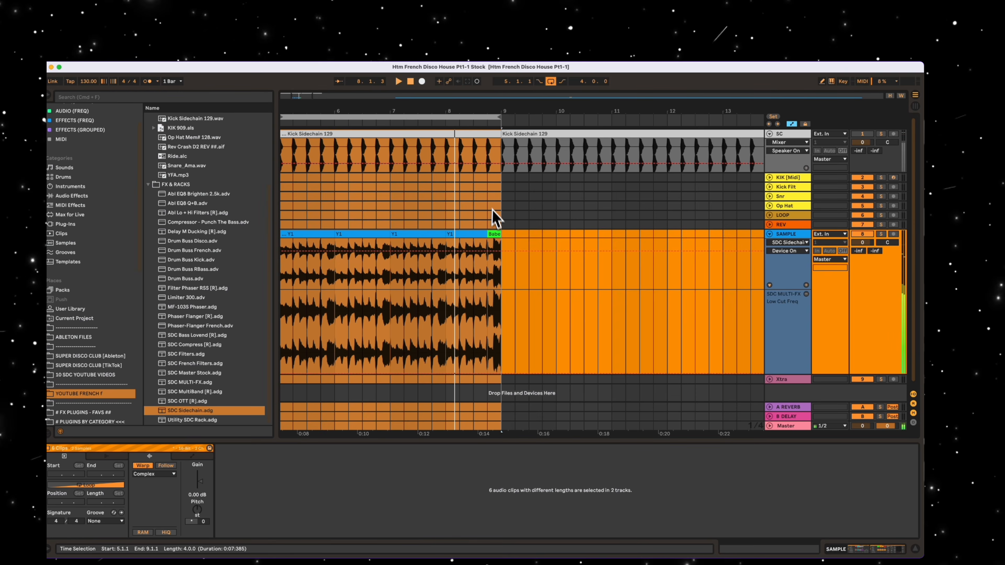
drag(461, 264, 450, 235)
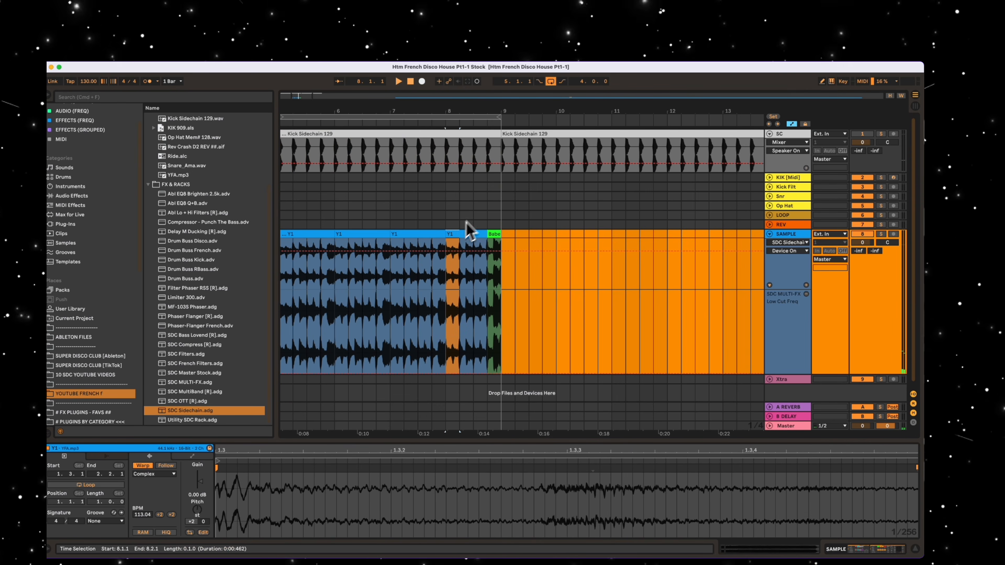
key(super+d)
key(super+d)
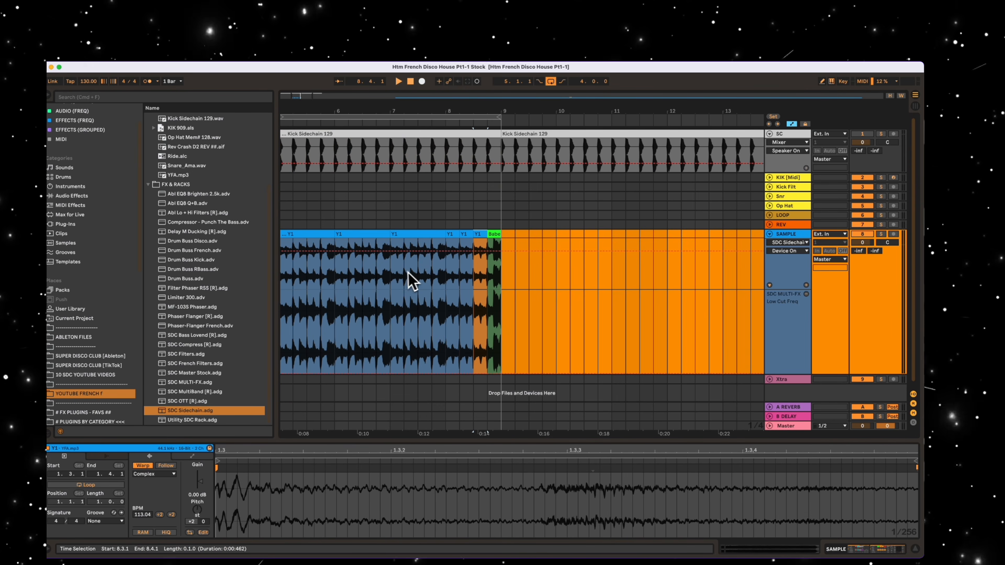
click(407, 233)
key(space)
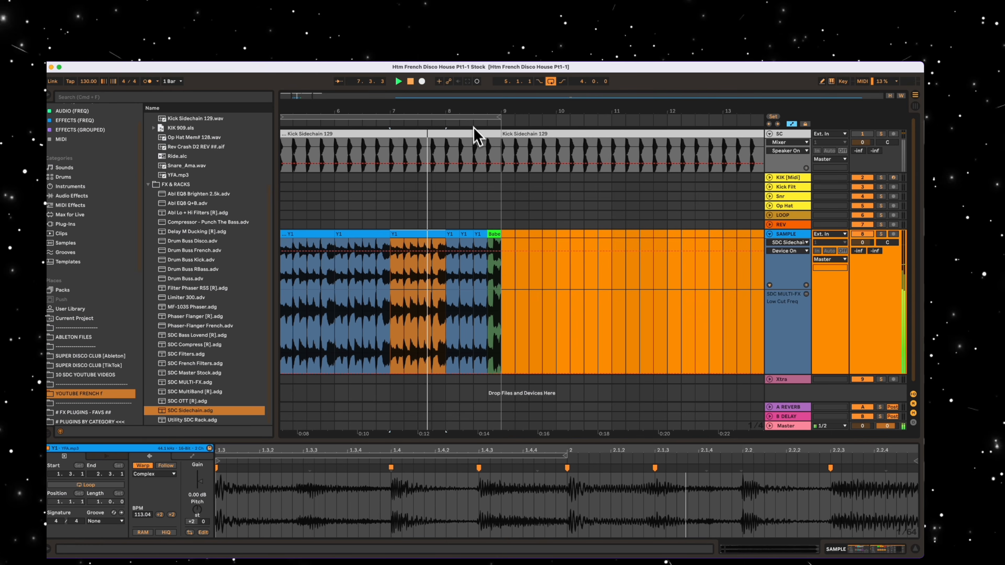
drag(471, 112, 471, 108)
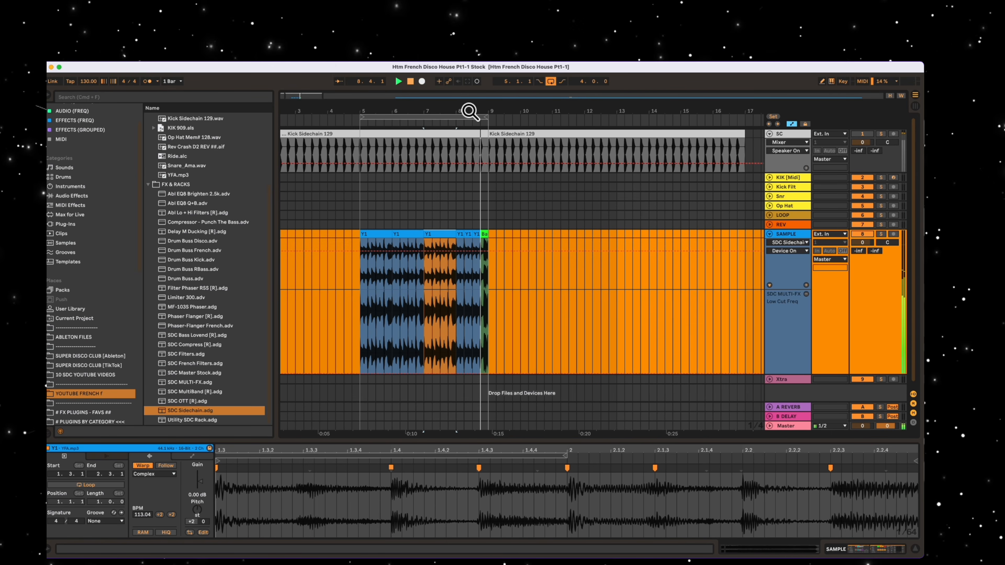
- Duplicate the four-bar SAMPLE arrangement to bars 9 to 12 and extend the loop to eight bars
click(469, 117)
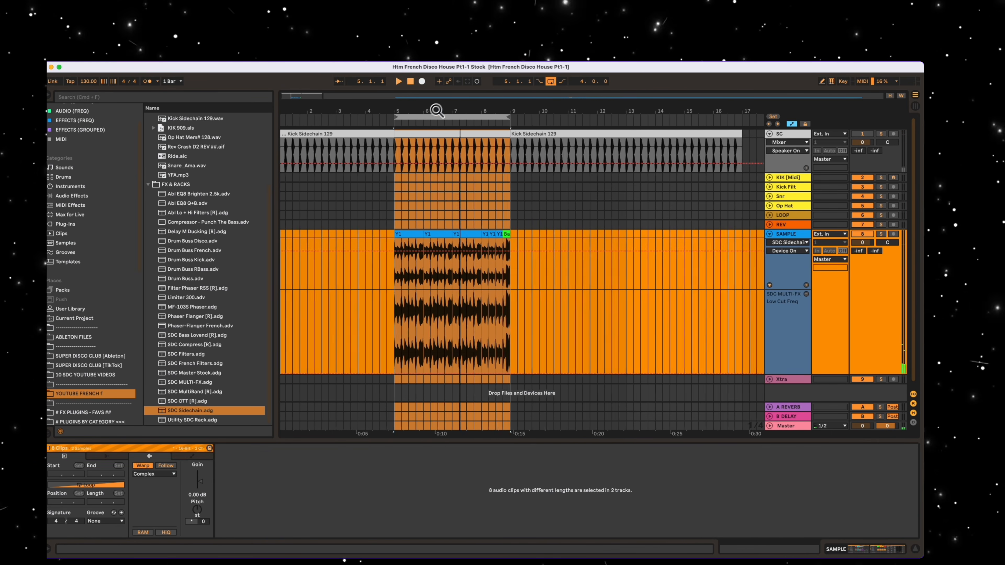
click(390, 237)
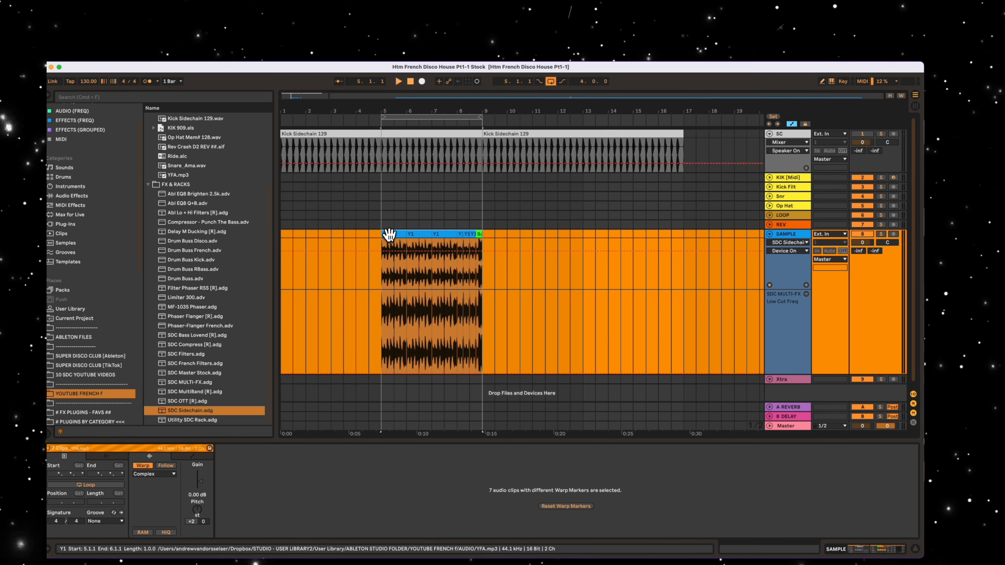
drag(390, 236, 493, 249)
mouse_move(476, 118)
mouse_down()
mouse_move(581, 120)
mouse_move(480, 106)
mouse_up()
click(466, 117)
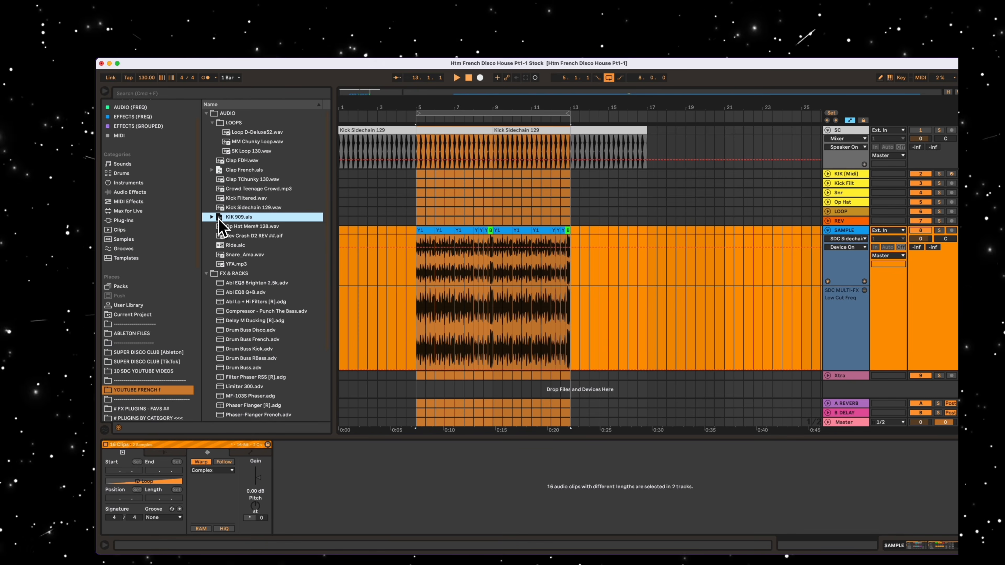
- Add the KIK 909 kick on its own track as three-bar clips at bars 5 and 9, and play the loop
drag(218, 219, 468, 187)
drag(478, 188, 397, 194)
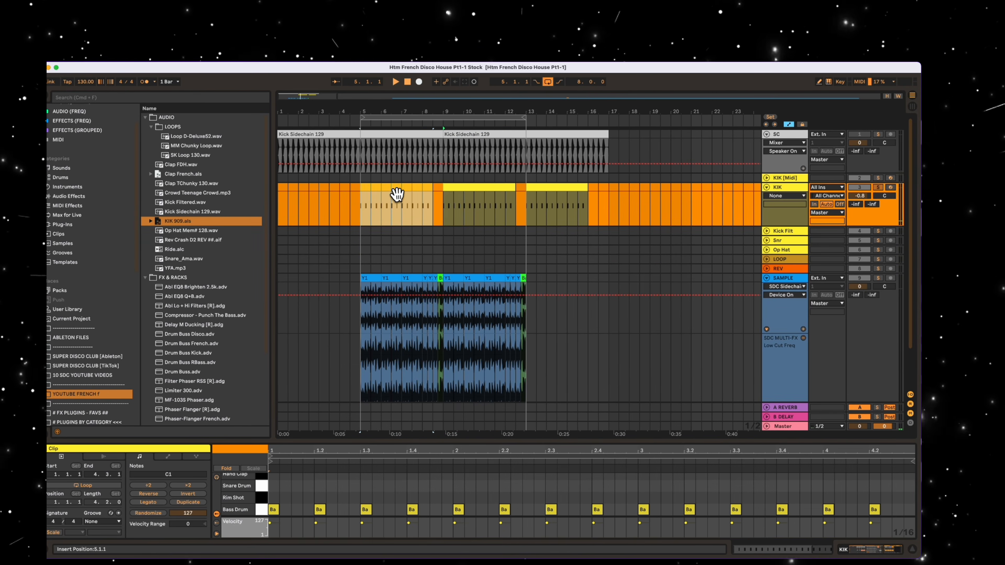
click(565, 185)
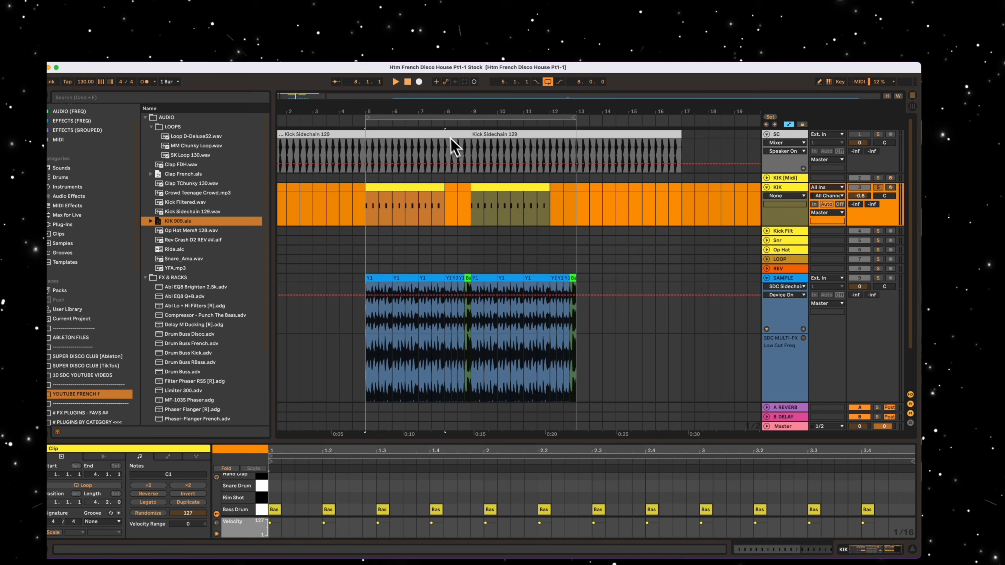
click(441, 117)
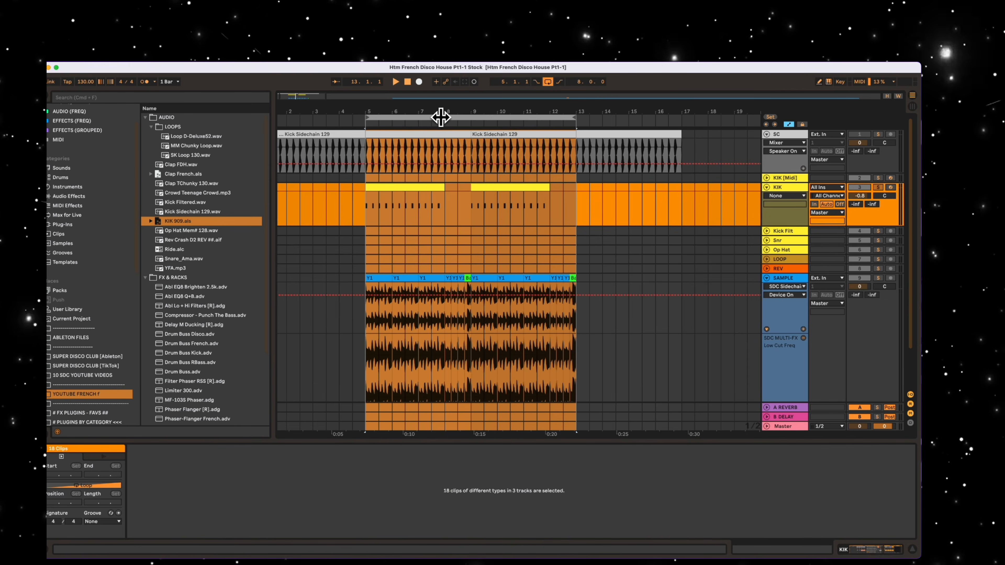
click(878, 187)
click(878, 187)
key(space)
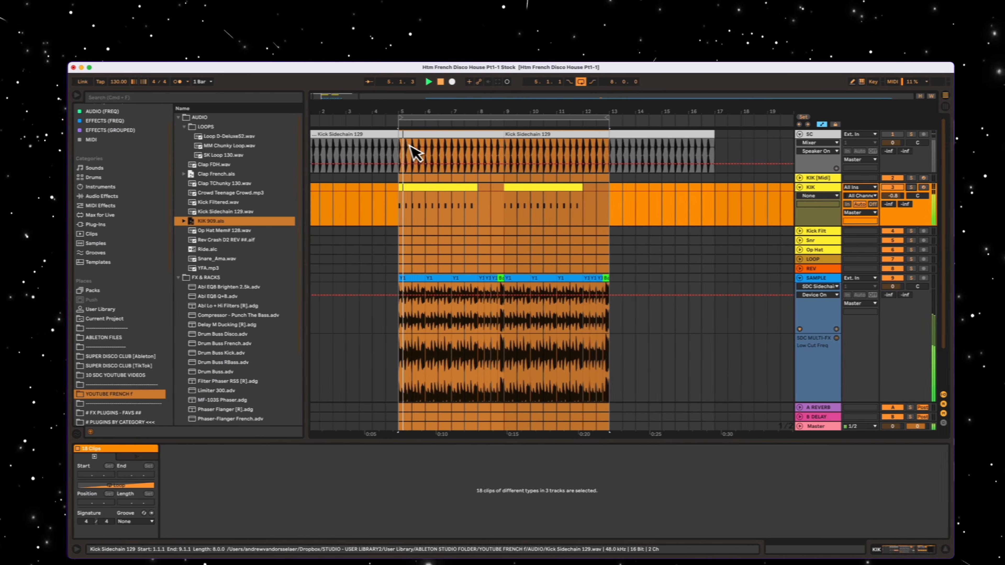
drag(474, 113, 471, 109)
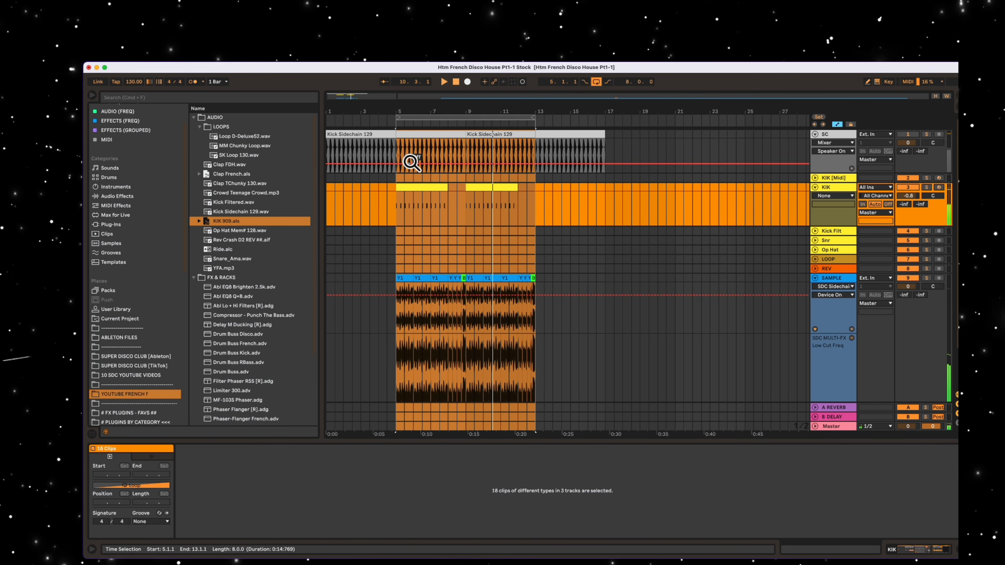
key(space)
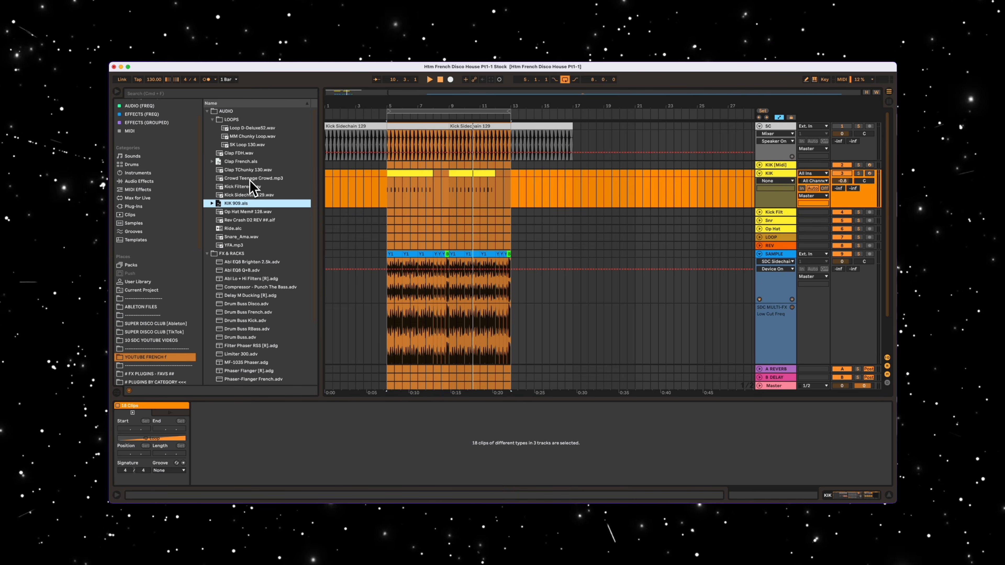
- Place Op Hat Mem# 128.wav on the Op Hat track as three-bar clips at bars 5 and 9, and play the loop
click(257, 211)
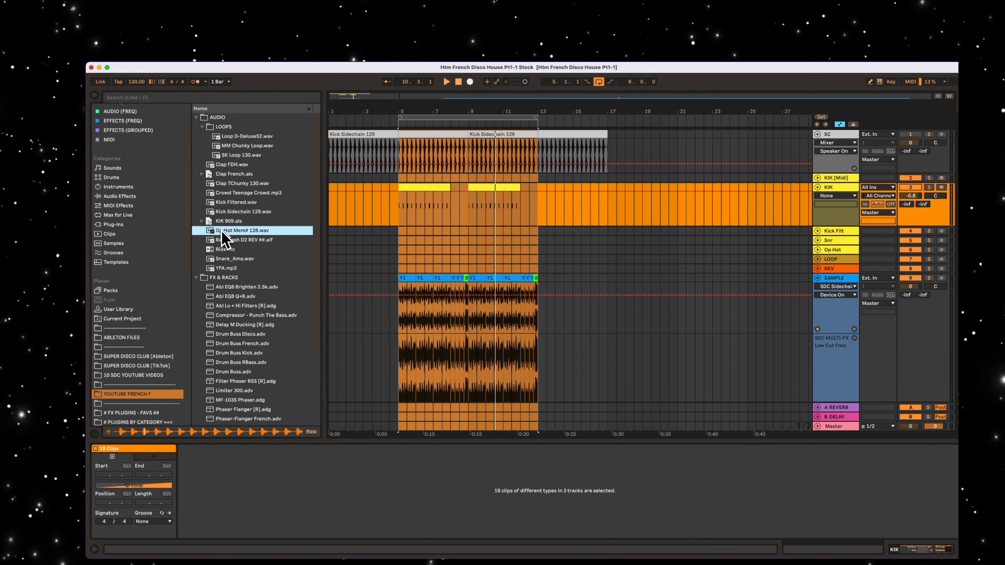
drag(225, 230, 495, 252)
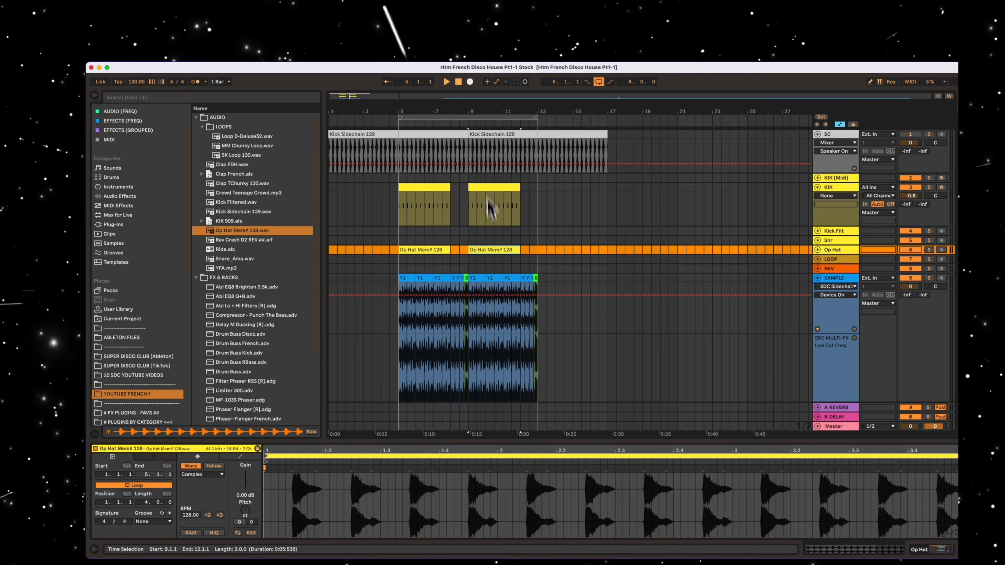
click(478, 118)
key(space)
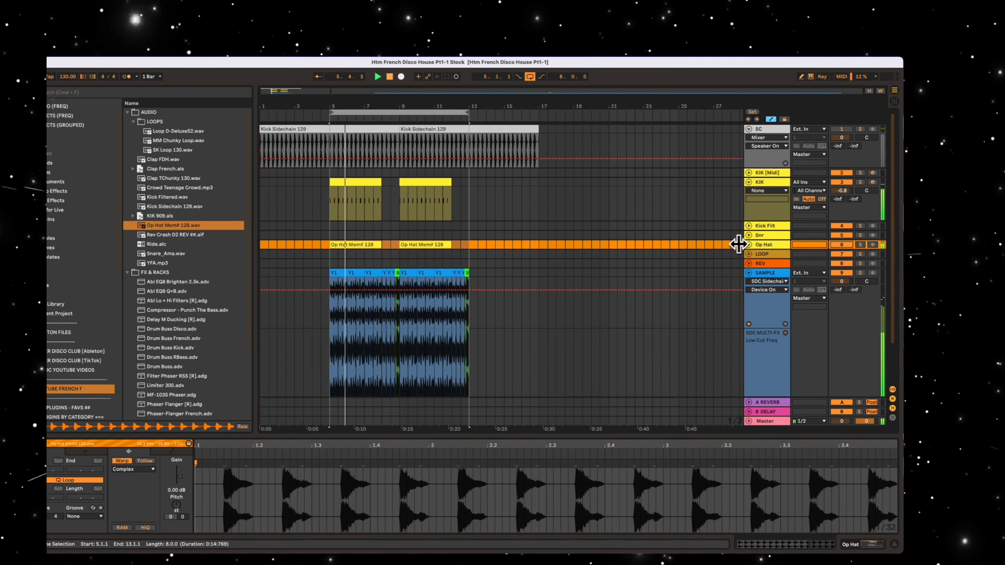
- Lower the Op Hat track's volume to -3.5 dB and fold the track
click(748, 245)
drag(842, 253, 846, 262)
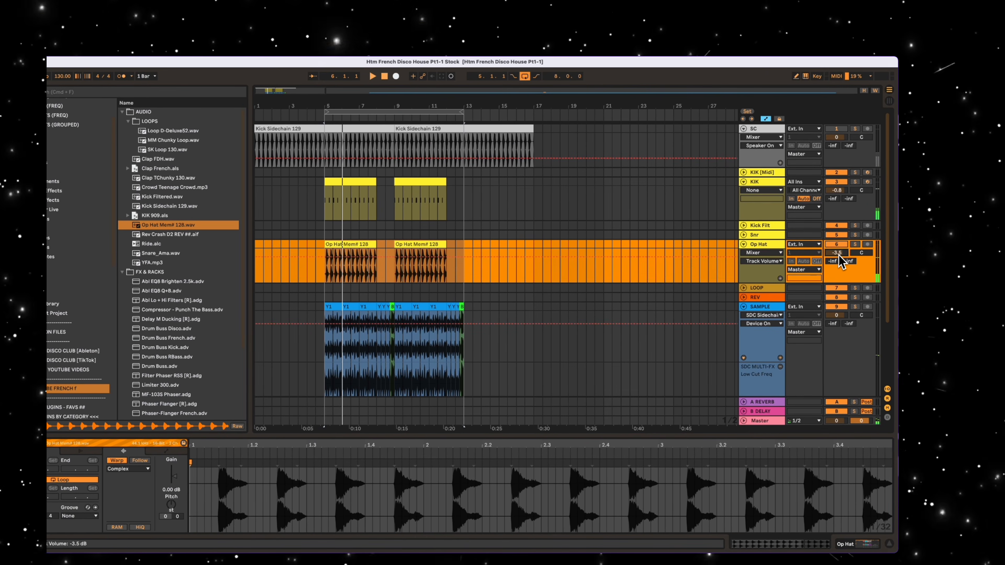
click(747, 244)
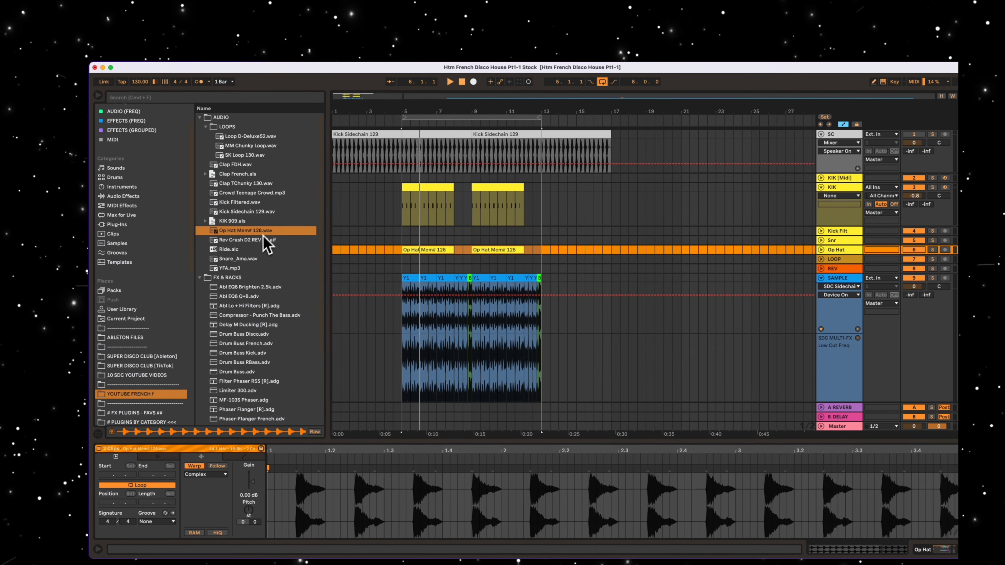
- Place Snare_Ama.wav on the Snr track as three-bar clips at bars 5 and 9, and play the loop
click(237, 260)
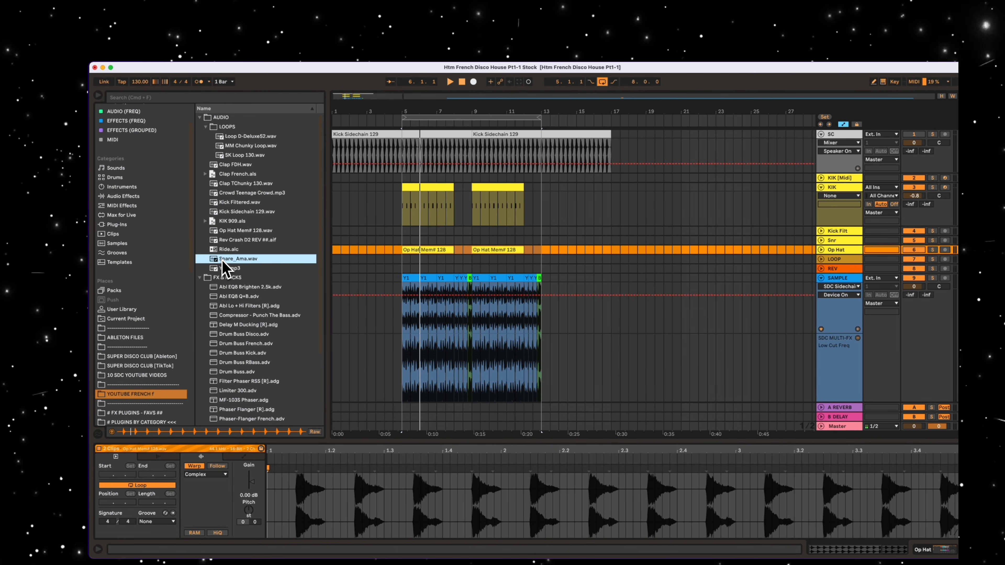
drag(222, 263, 472, 240)
click(487, 117)
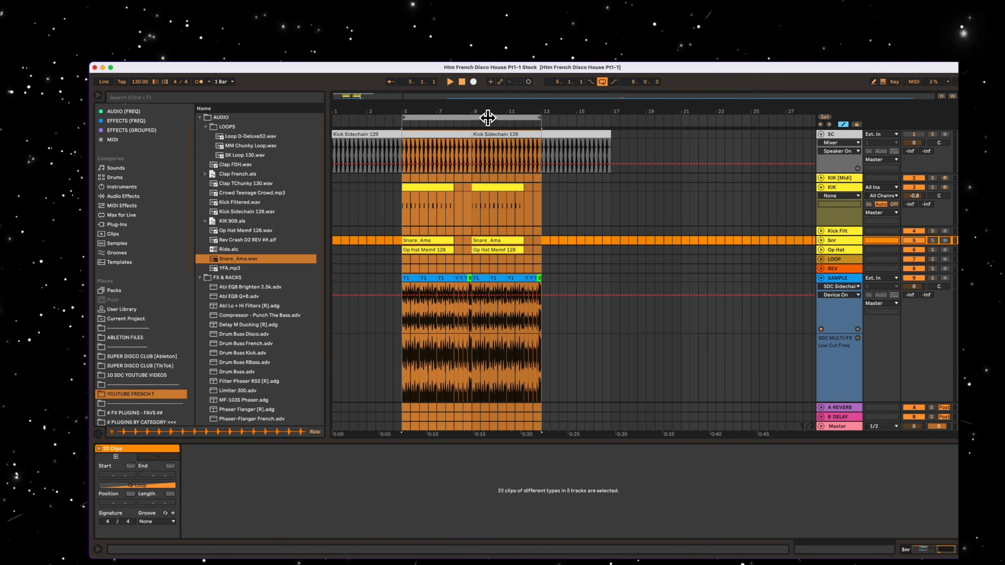
drag(497, 116, 574, 164)
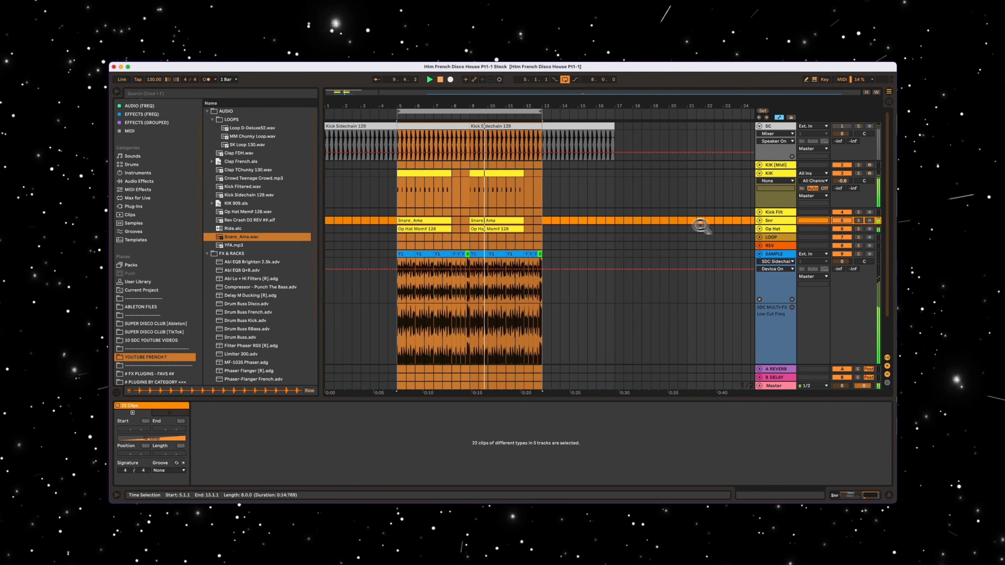
- Place MM Chunky Loop.wav on the LOOP track as three-bar clips at bars 5 and 9 and set its track volume to -2.9 dB
click(759, 237)
click(771, 237)
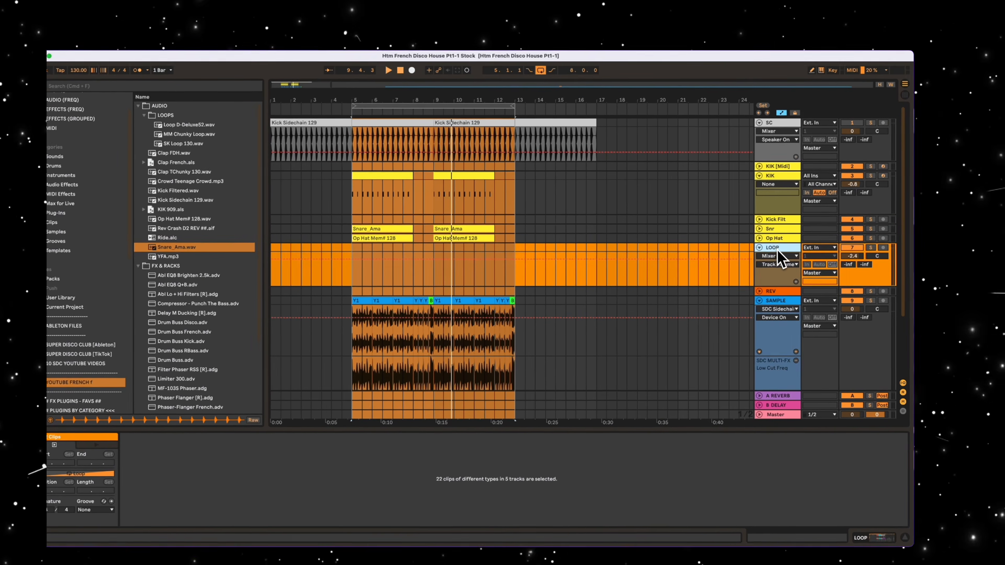
click(270, 141)
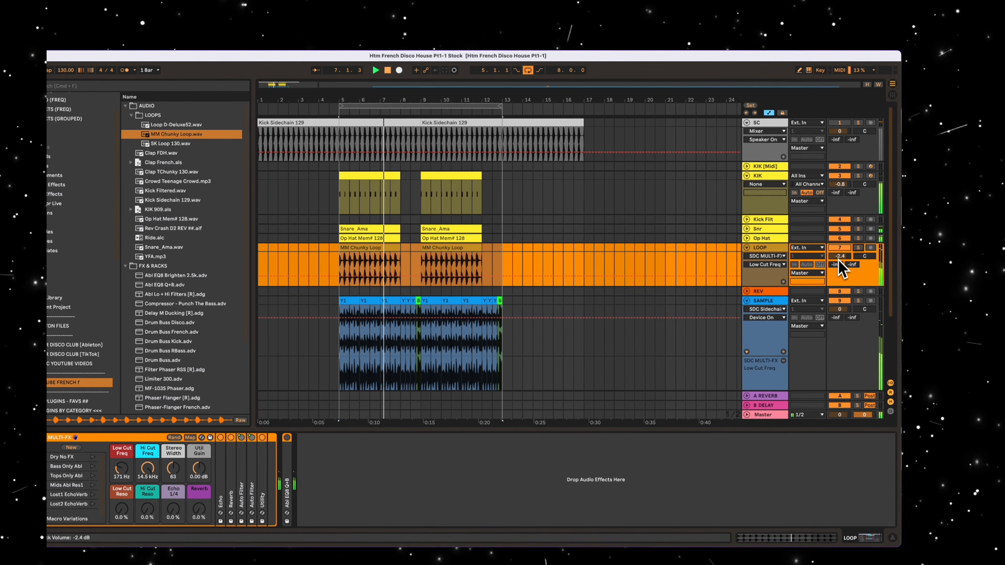
scroll(839, 261, down, 2)
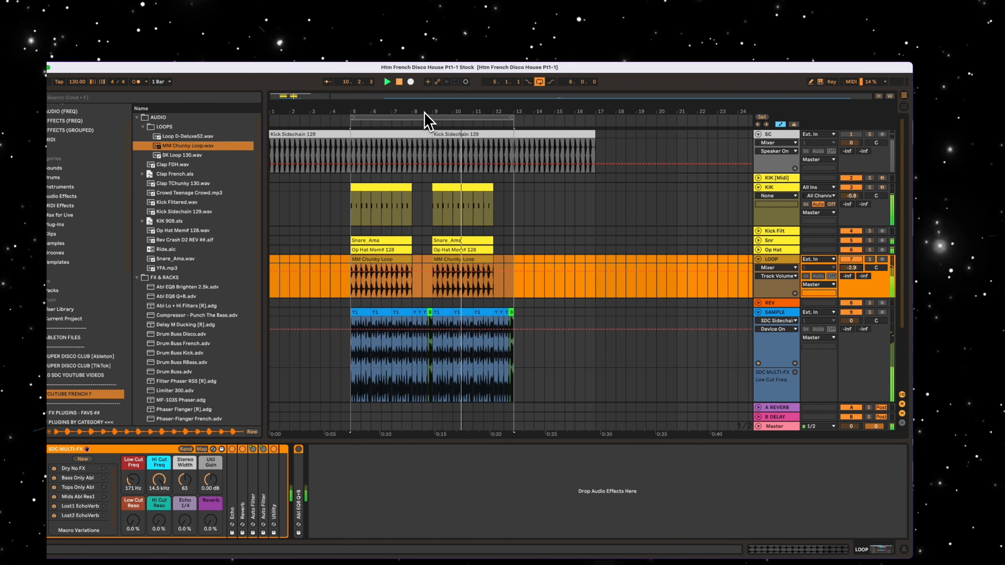
click(427, 116)
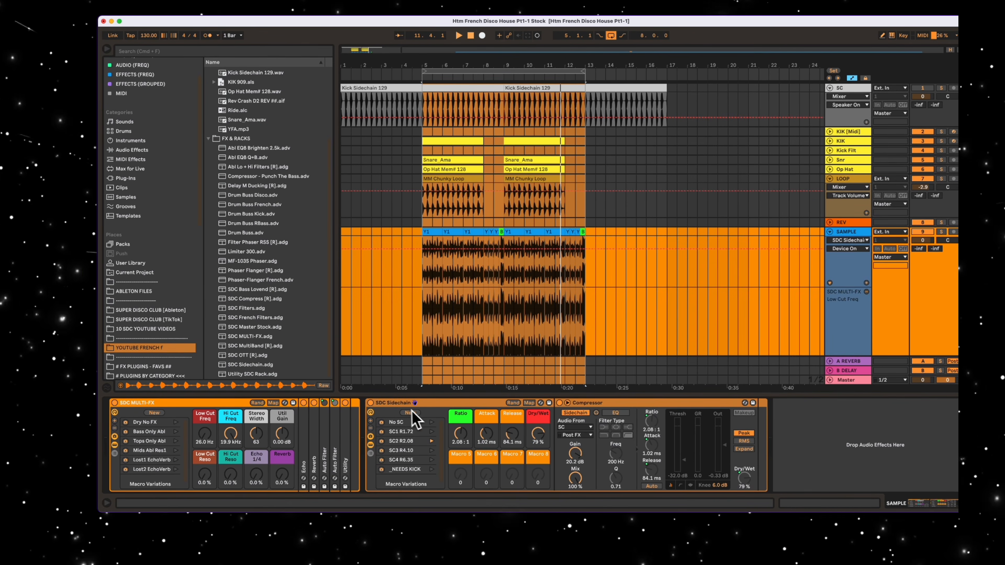
- Add the SDC MultiBand [R] rack after SDC Sidechain on the SAMPLE track and load its Mid Excite variation
double_click(442, 403)
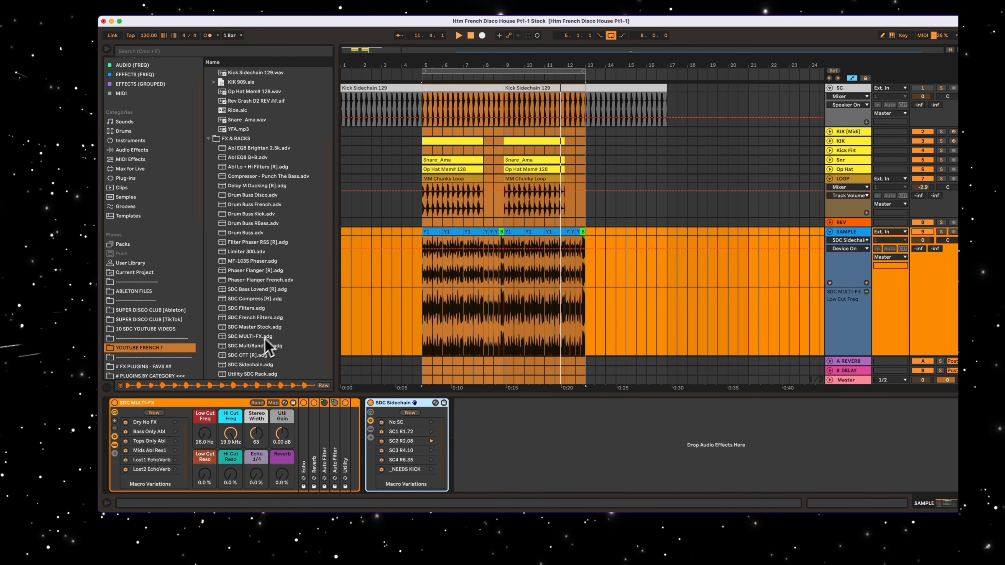
click(255, 346)
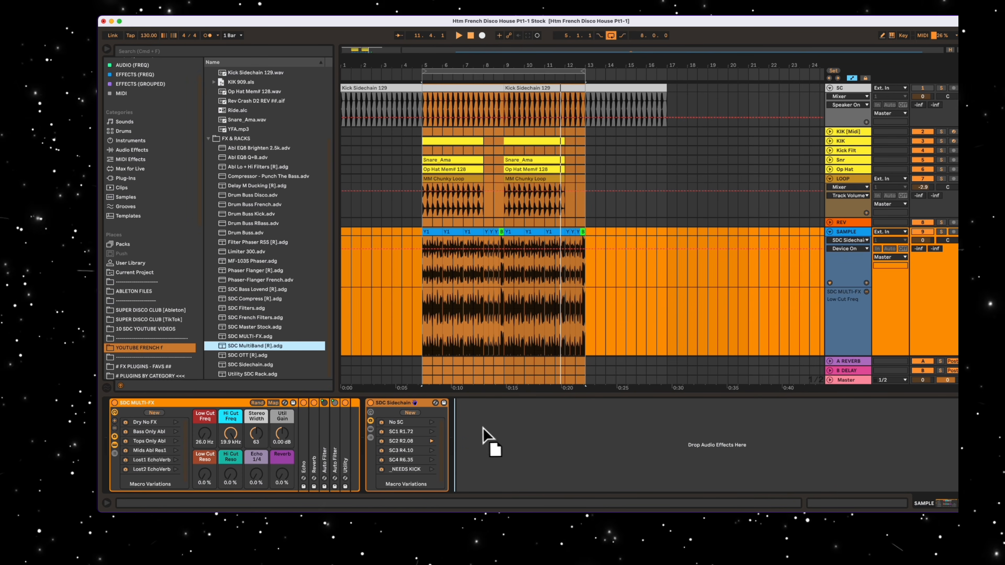
drag(481, 428, 507, 419)
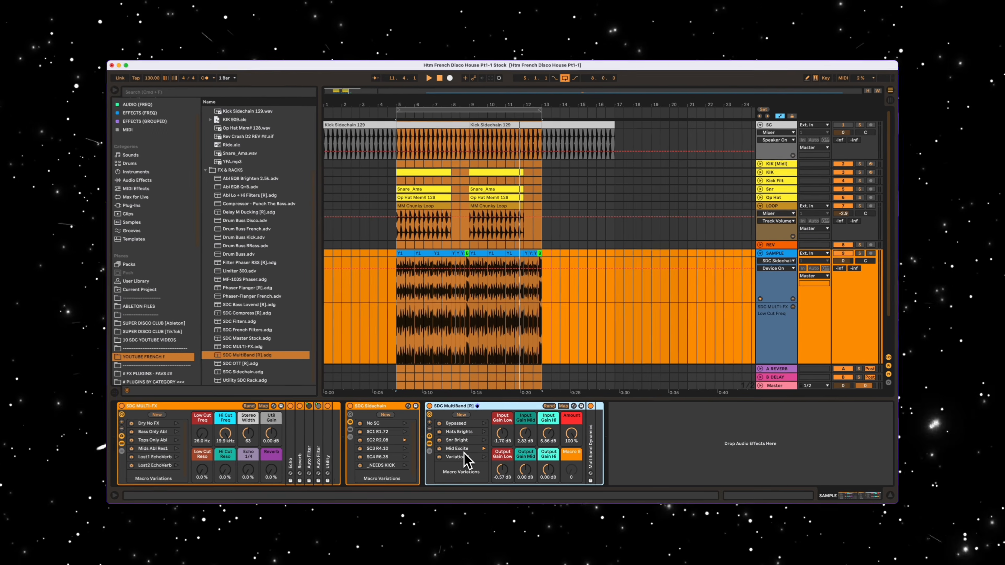
click(463, 450)
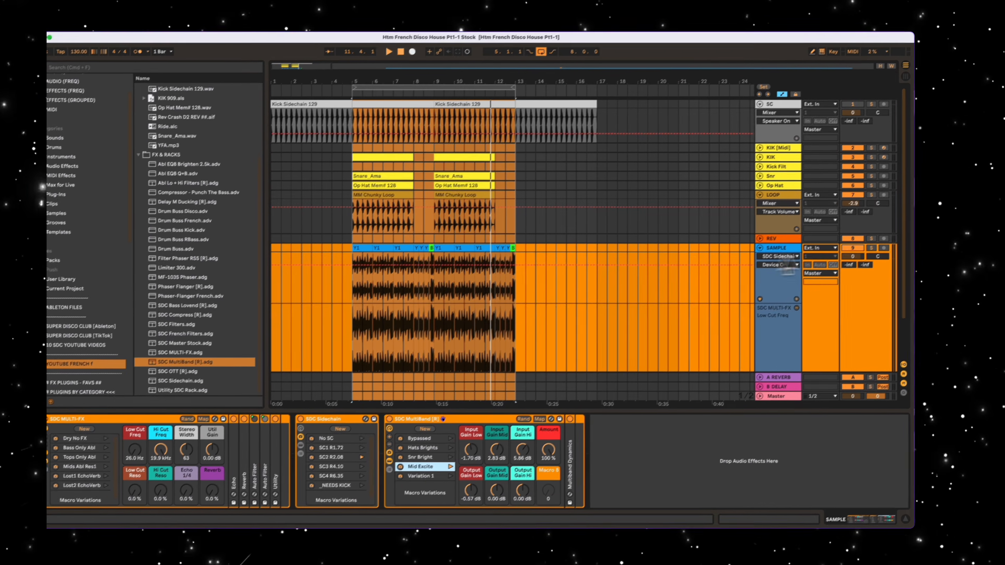
- Play the SAMPLE track soloed from bar 5 to hear the multiband effect, and return to the full mix
click(860, 253)
click(348, 257)
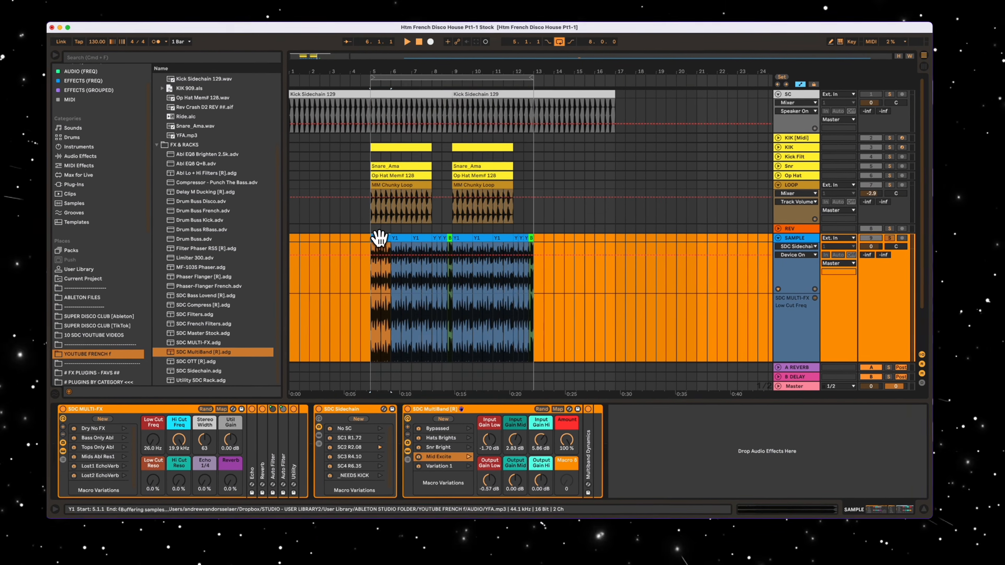
click(858, 257)
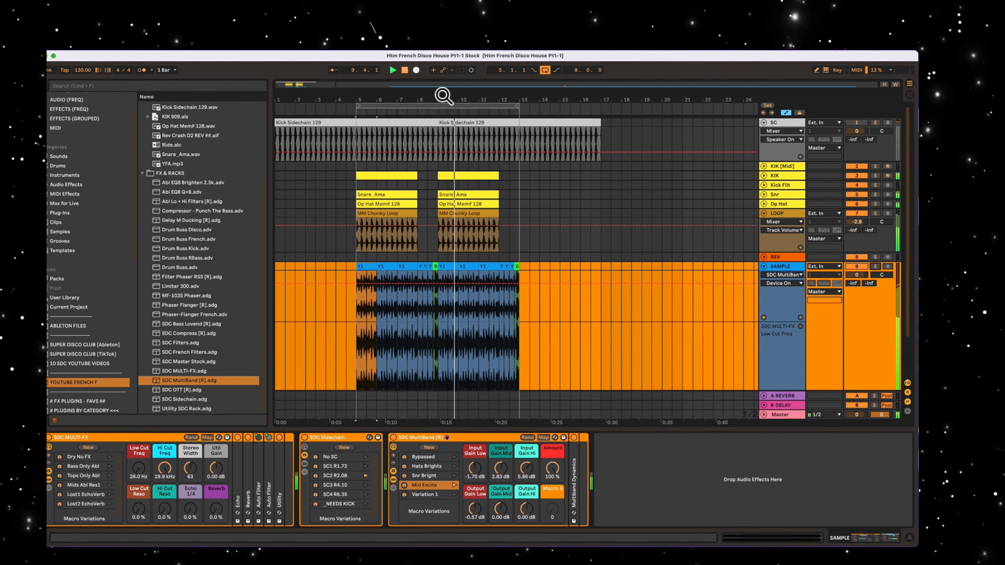
- Place the Rev Crash D2 REV ##.aif reverse crash on the REV track in bars 4 and 12, leading into the next bar
drag(431, 98, 490, 97)
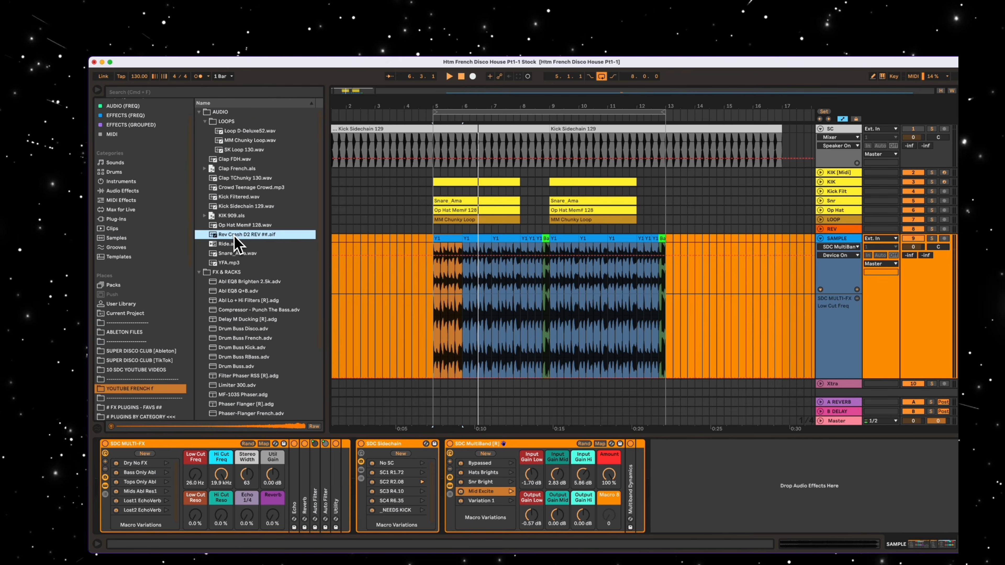
drag(235, 237, 408, 234)
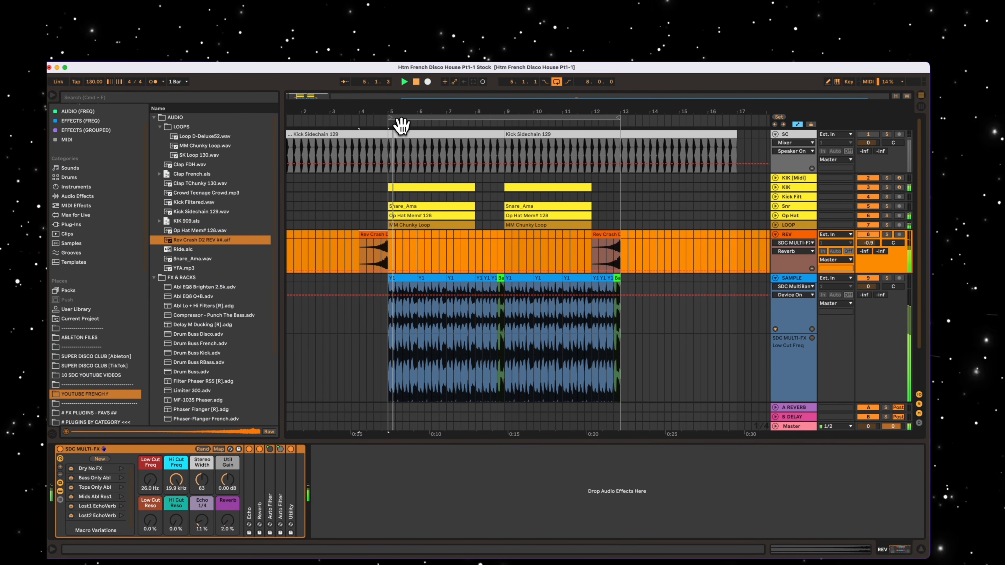
- Add the Phaser-Flanger French.adv preset after SDC MultiBand [R] on the SAMPLE track
drag(463, 112, 465, 111)
scroll(270, 295, down, 5)
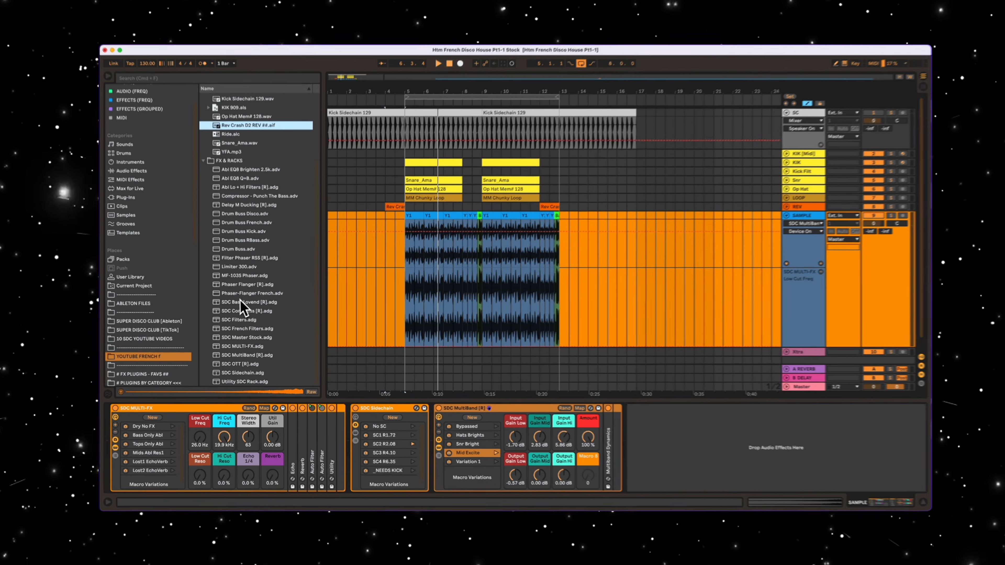
drag(233, 298, 645, 437)
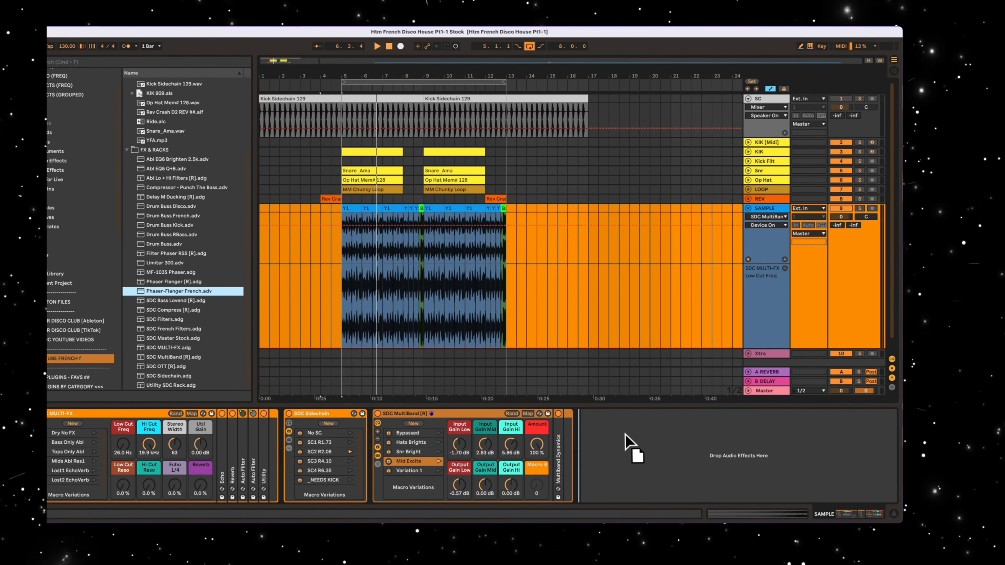
drag(645, 437, 645, 439)
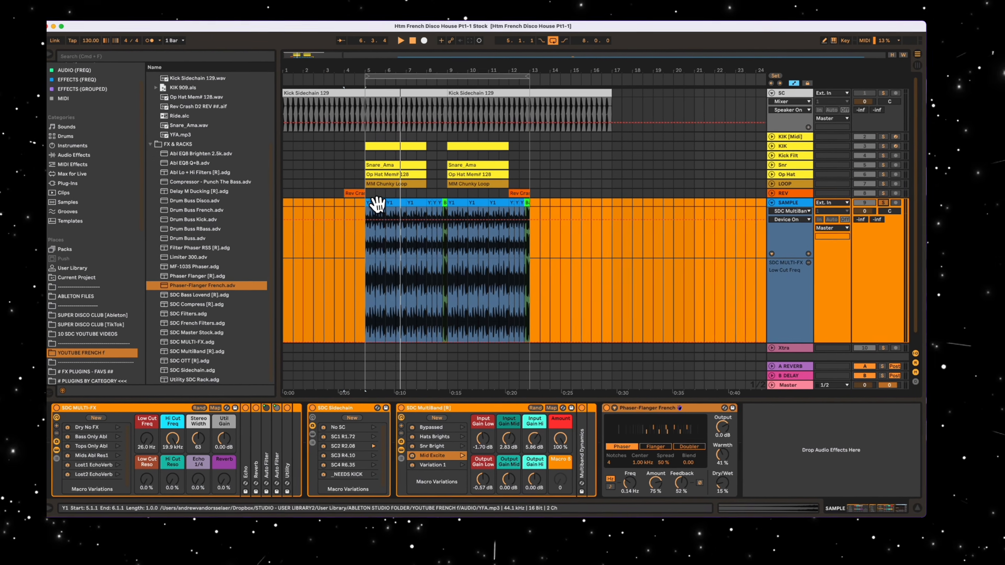
- Play the SAMPLE track soloed and automate the phaser's Dry/Wet to rise and fall back within bar 12
click(374, 208)
key(s)
key(space)
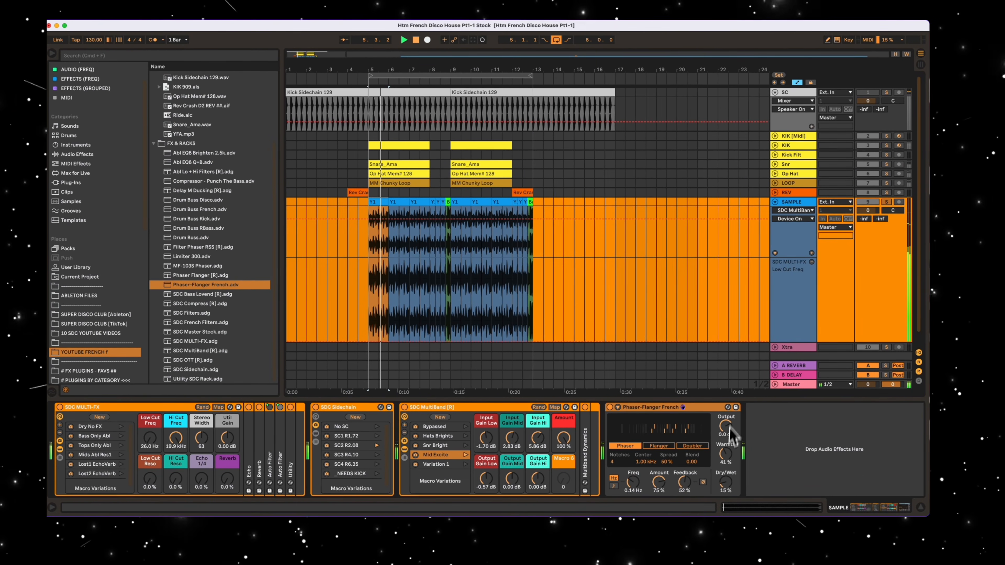
click(725, 489)
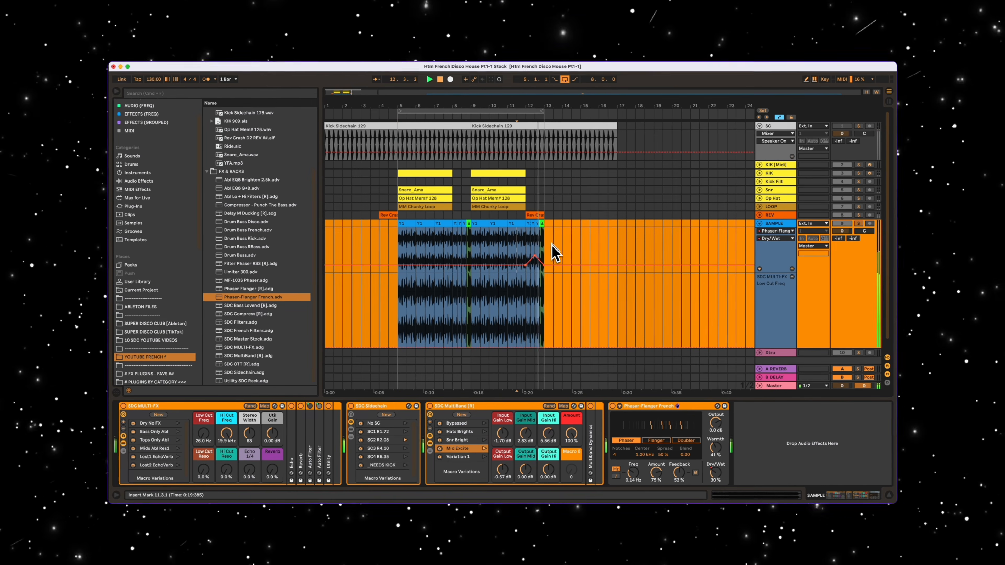
click(505, 111)
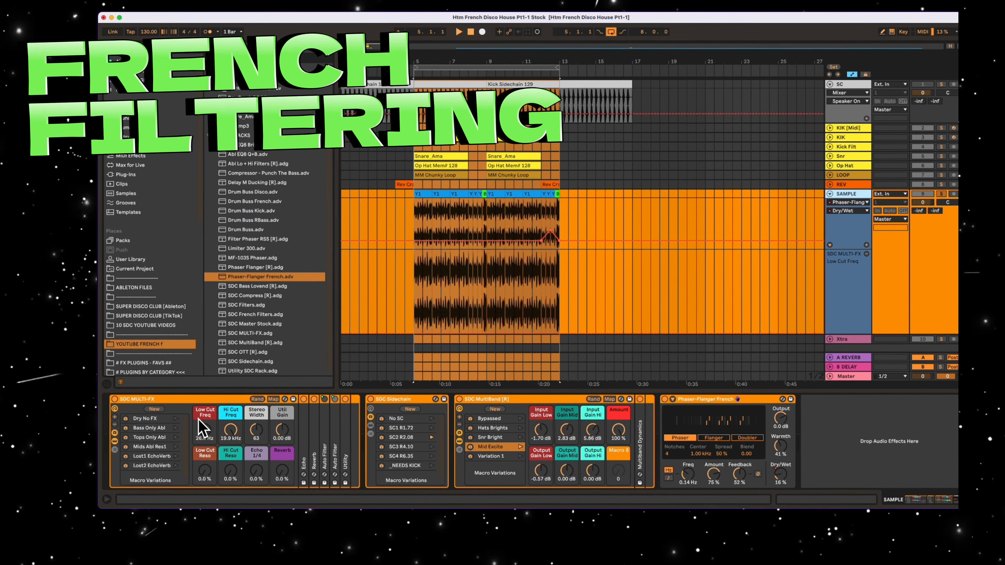
- Automate Low Cut Freq of SDC MULTI-FX on the SAMPLE track with upward ramps in bars 8 and 12
click(198, 419)
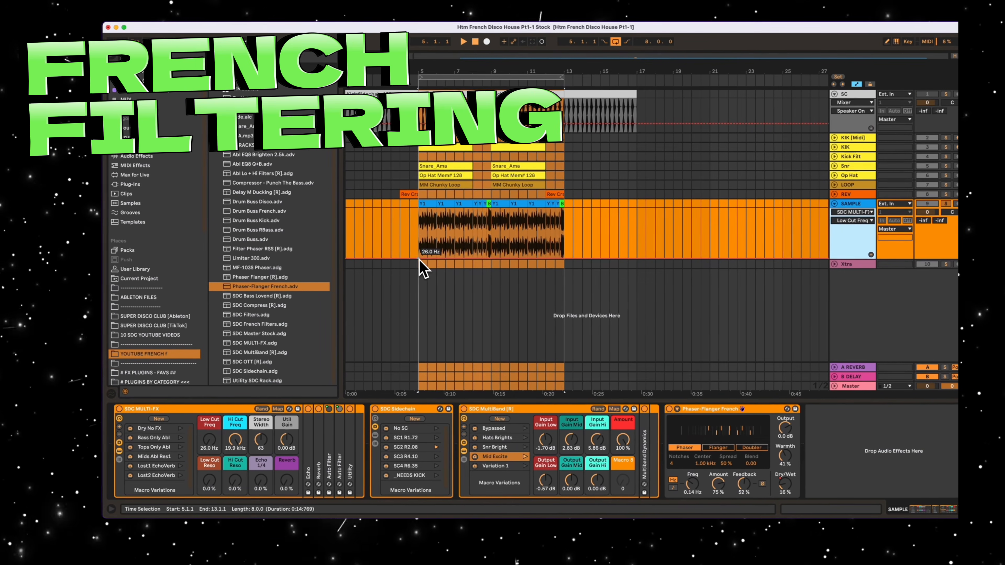
drag(417, 256, 420, 245)
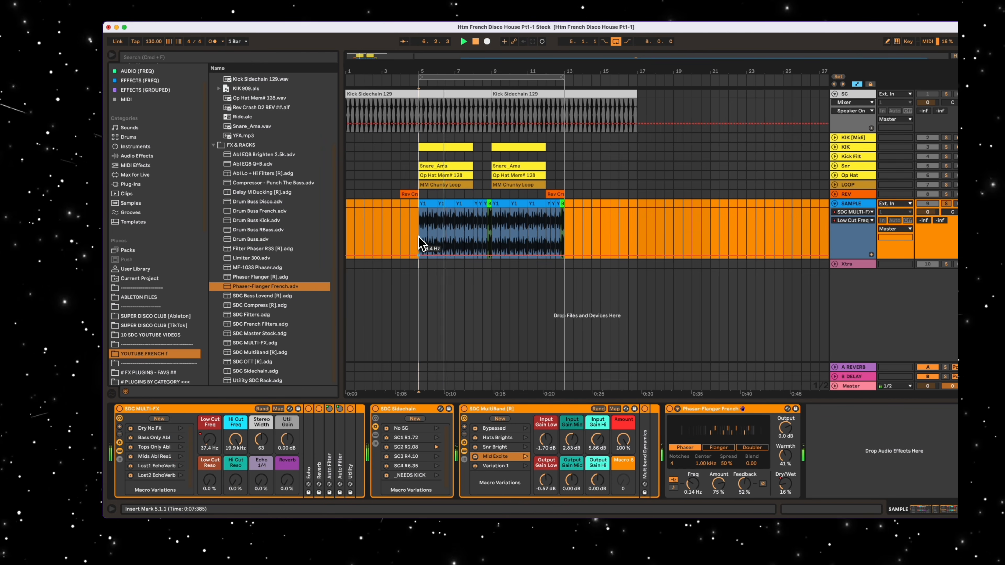
drag(419, 236, 390, 254)
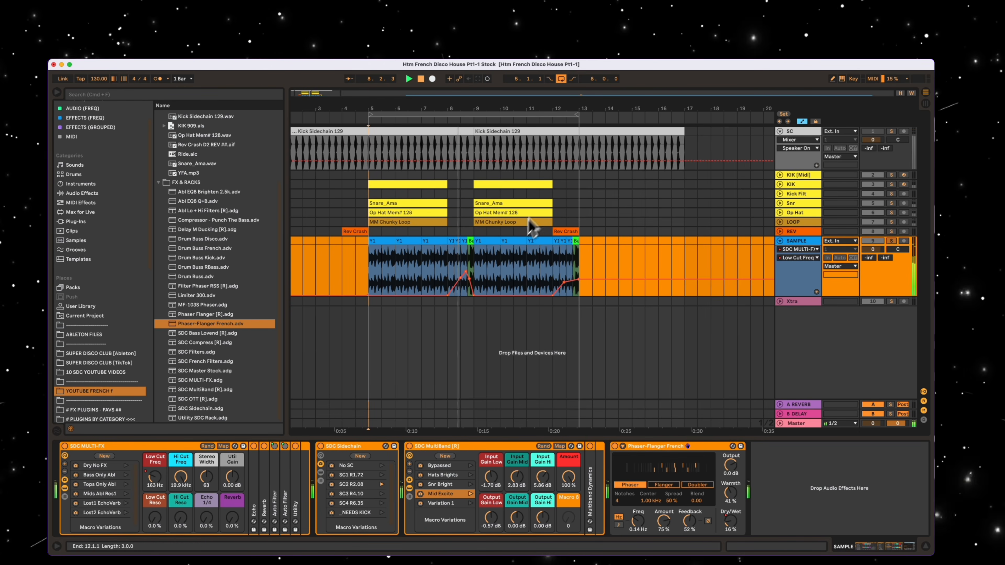
- Automate Hi Cut Freq of SDC MULTI-FX to dip and ramp back up in bars 8 and 12, and play the result
click(798, 258)
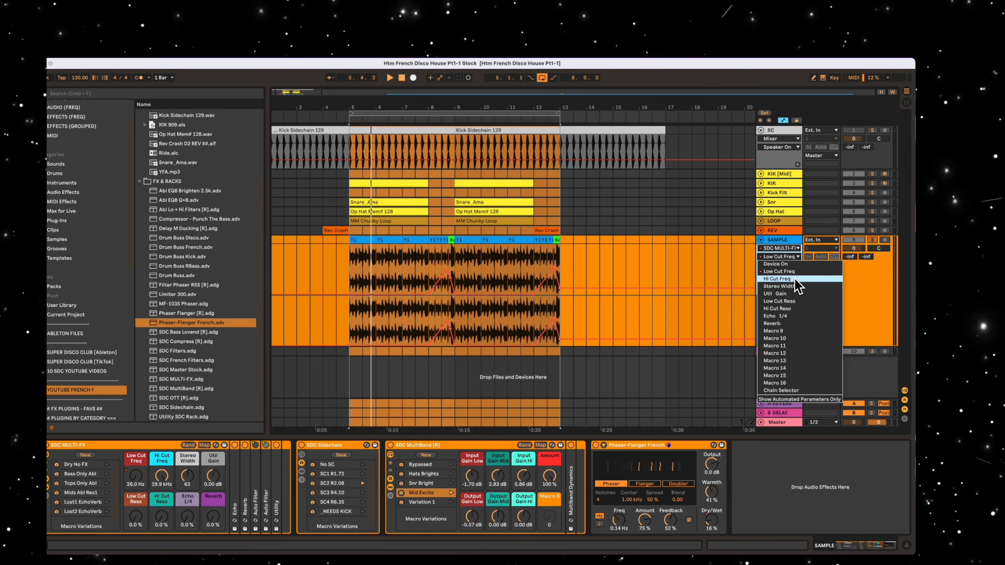
click(815, 282)
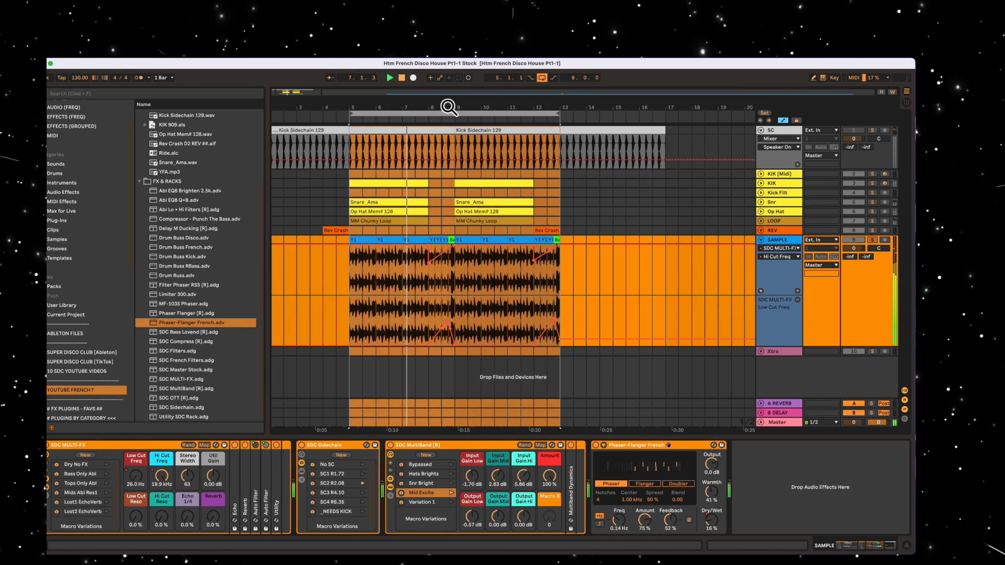
drag(447, 106, 426, 103)
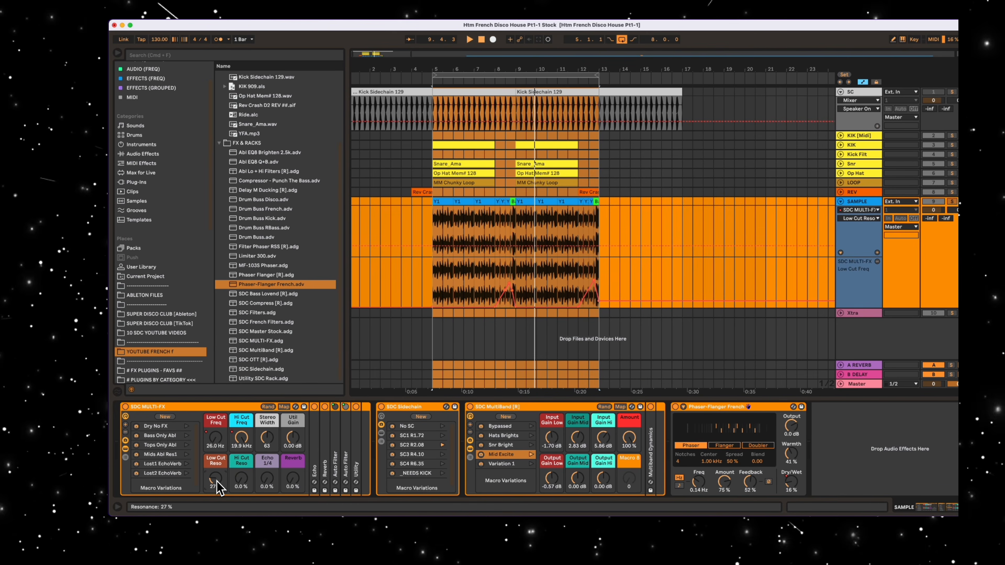
- Set SDC MULTI-FX Low Cut Reso to 35 % and Hi Cut Reso to 37 %
scroll(216, 479, up, 4)
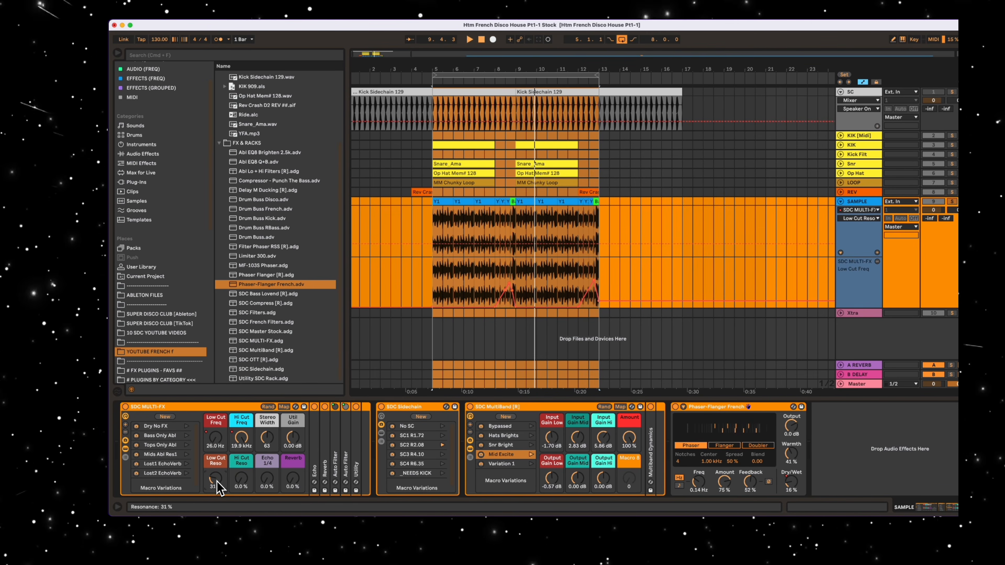
drag(241, 480, 241, 454)
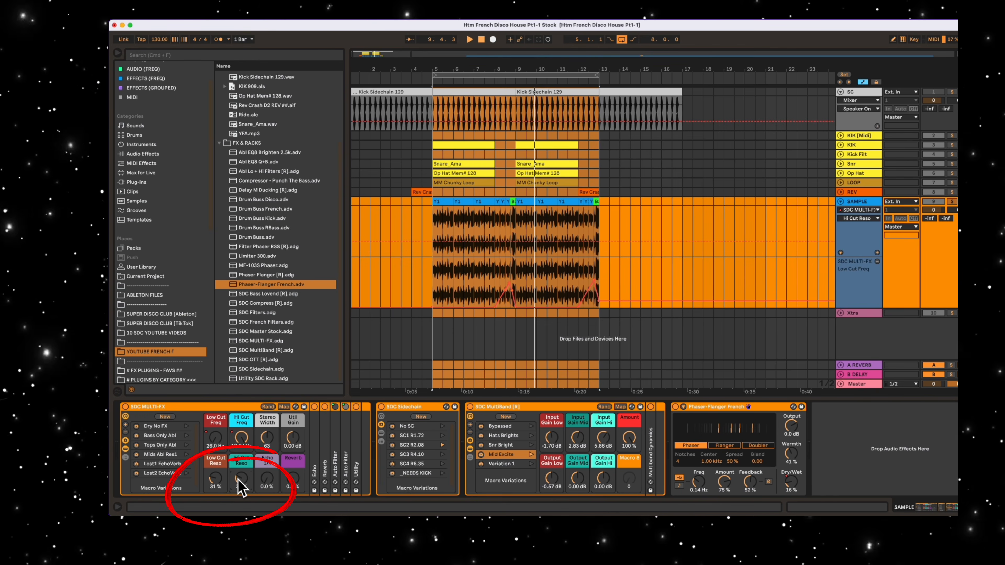
click(214, 478)
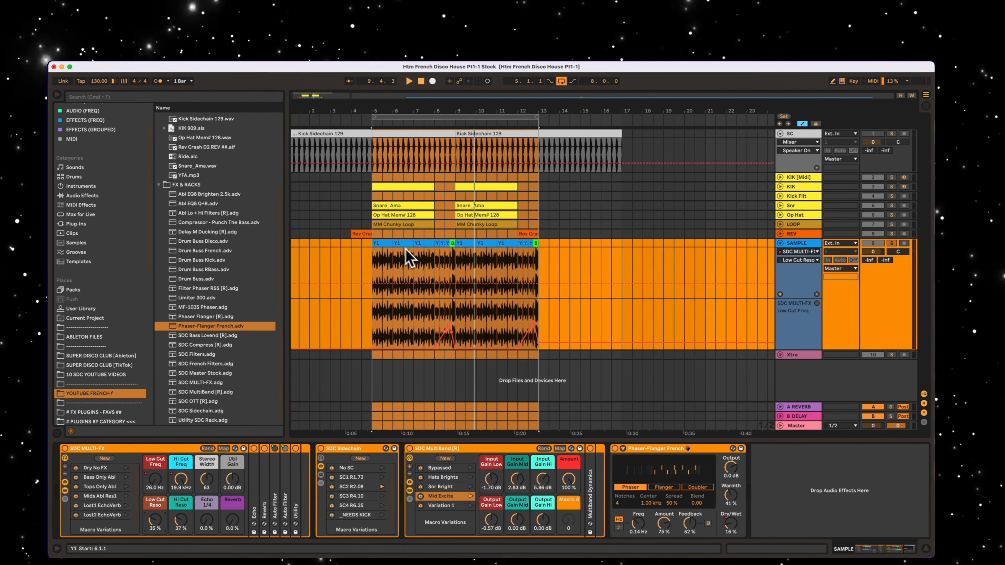
drag(440, 106, 441, 105)
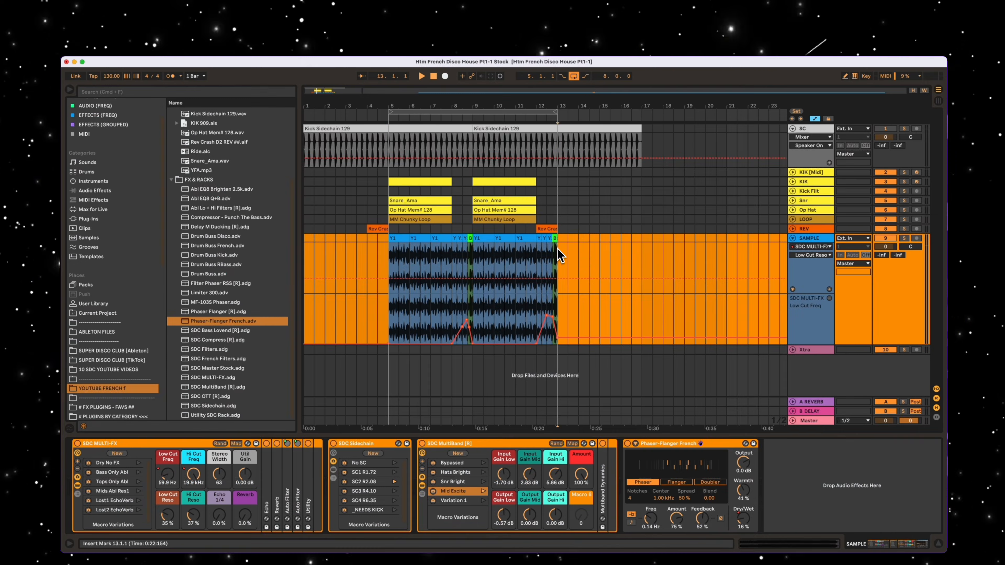
- Duplicate the SAMPLE clips with their automation to fill bars 1 to 16, and raise the Low Cut Freq automation across bars 1 to 8
drag(557, 248, 407, 246)
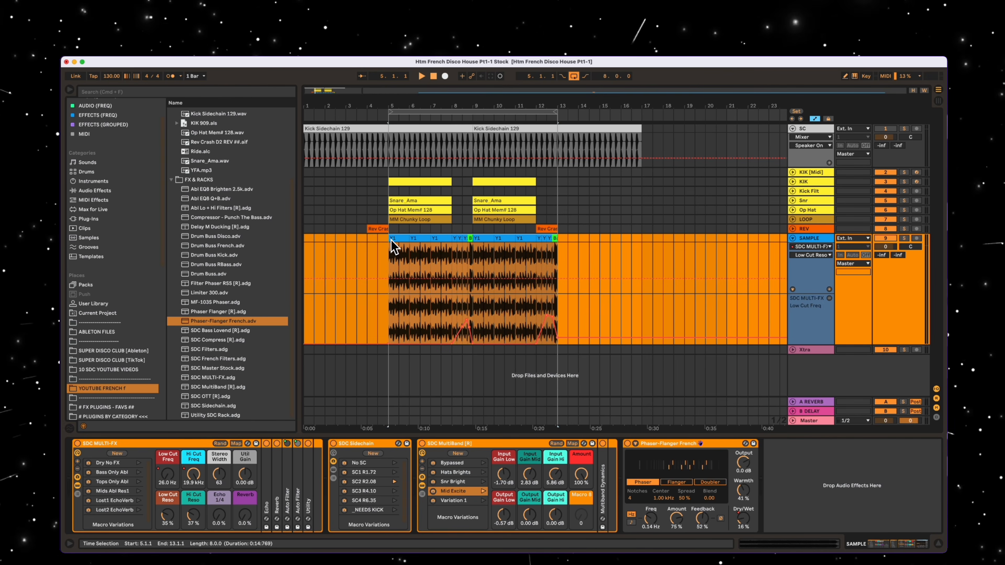
drag(422, 105, 420, 96)
drag(381, 239, 311, 257)
click(665, 310)
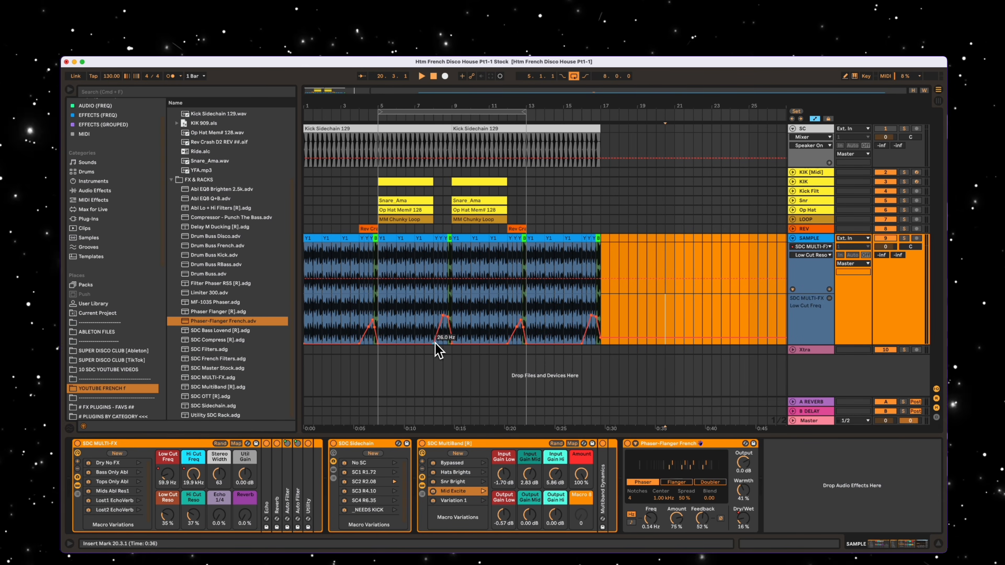
drag(374, 319, 373, 325)
drag(303, 323, 303, 320)
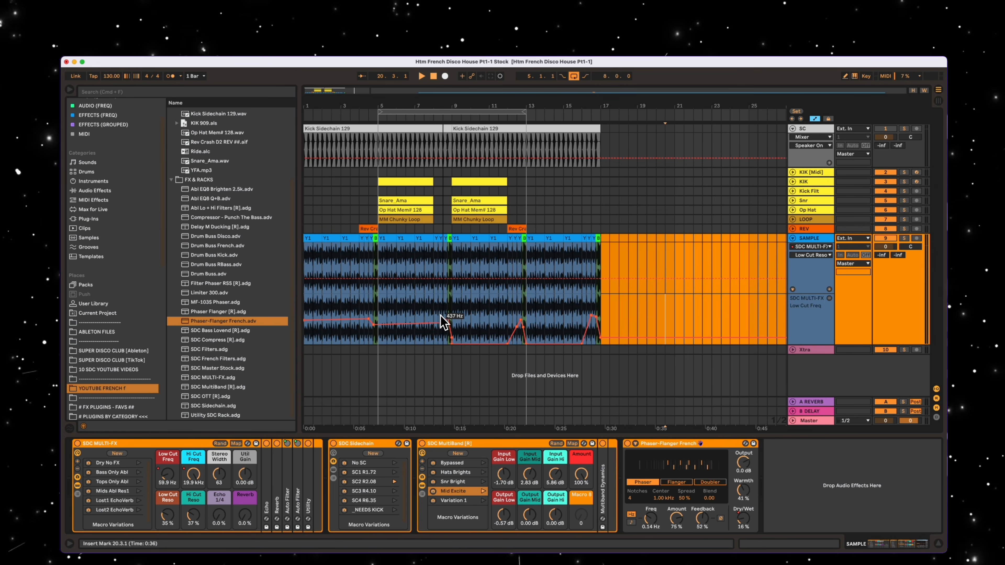
- Move the drum and loop clips to start at bars 9 and 13, and the reverse crashes to bars 8 and 12
drag(393, 185, 385, 183)
drag(388, 181, 537, 181)
drag(370, 229, 373, 229)
drag(446, 231, 446, 231)
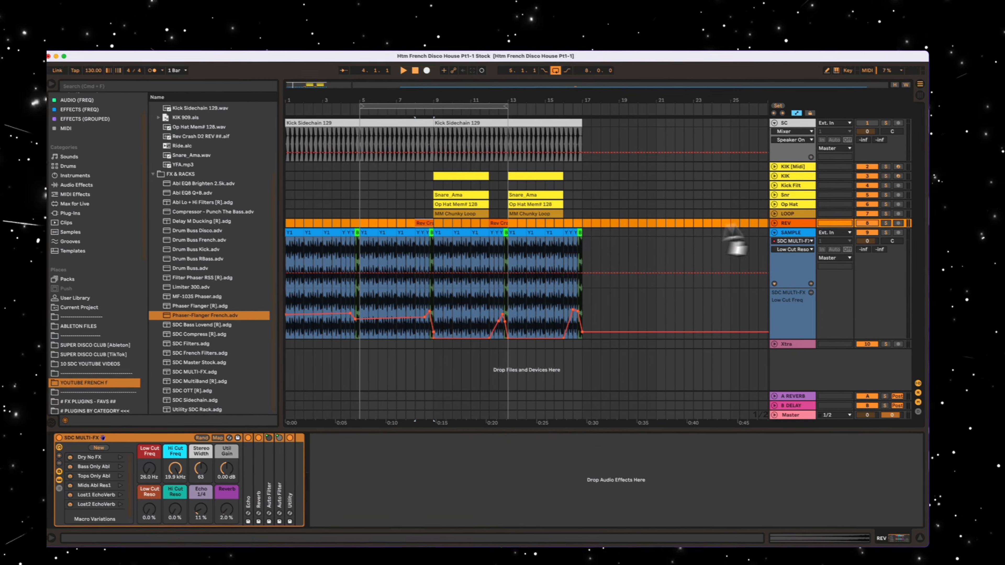
- Reshape the SAMPLE track's Hi Cut Freq automation into a gradual opening over bars 1 to 4, looping playback from bar 1 to bar 13
click(811, 255)
click(795, 269)
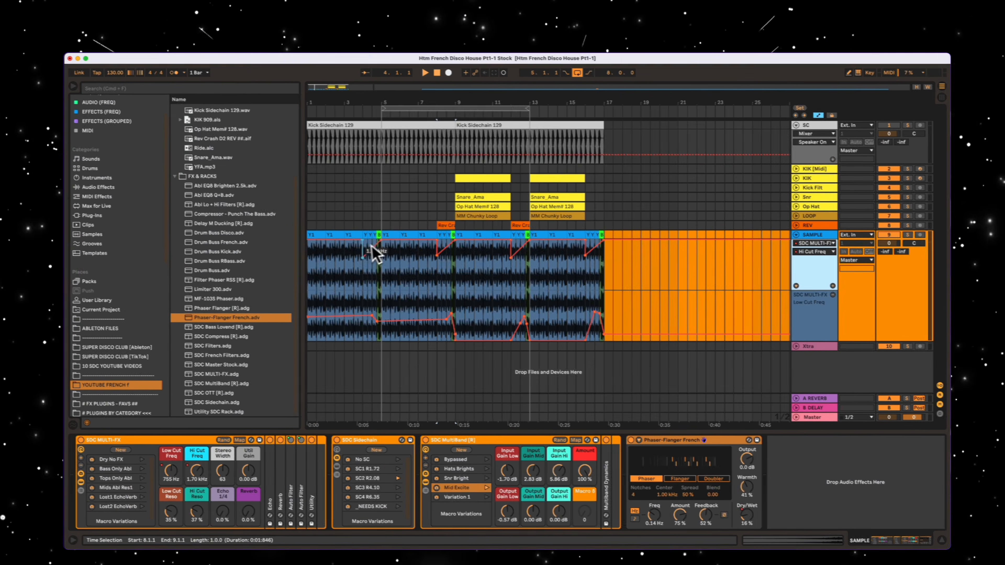
drag(397, 111, 322, 111)
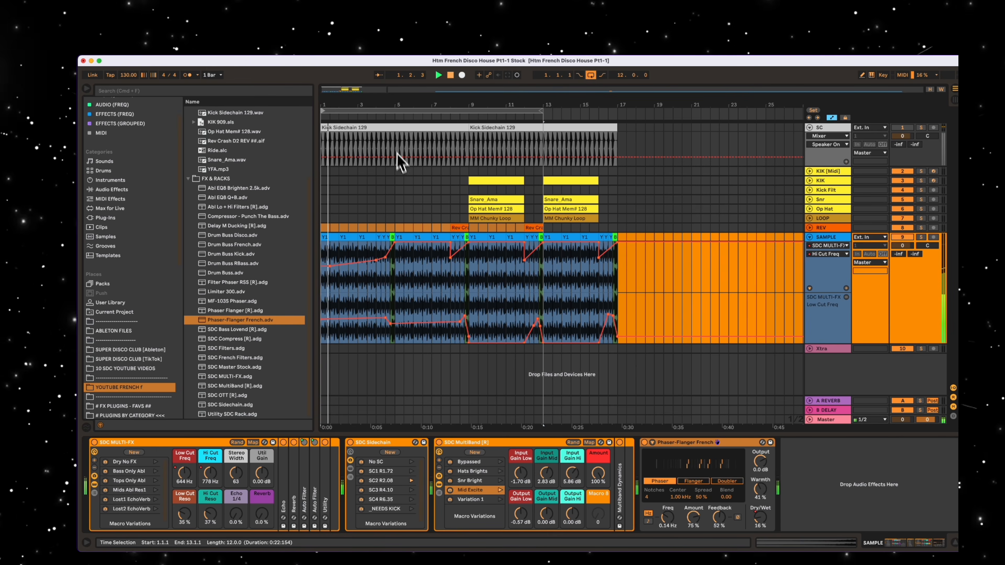
drag(331, 265, 331, 263)
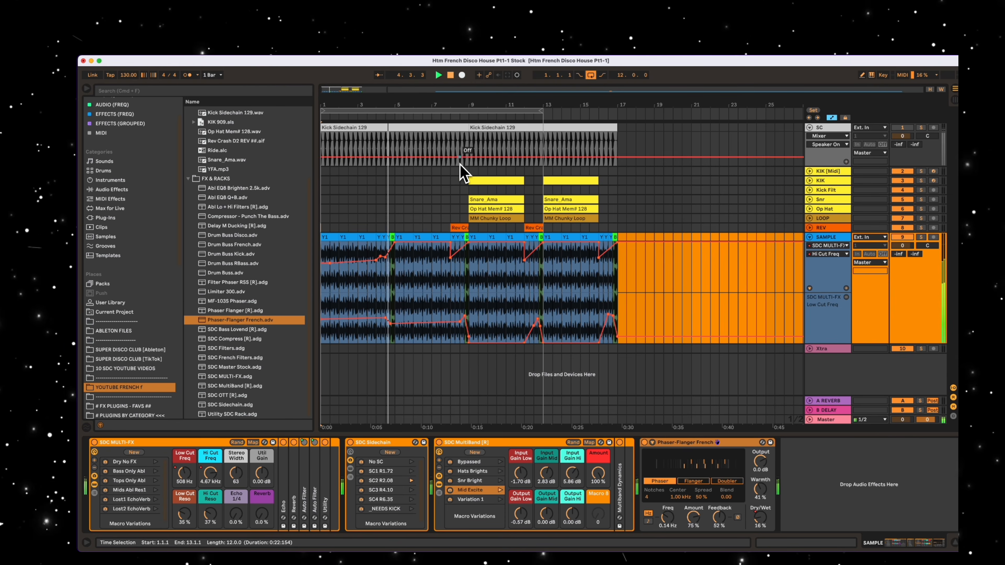
- Lower the Low Cut Freq automation near the end of bar 8 and extend the playback loop to 16 bars
drag(455, 105, 442, 100)
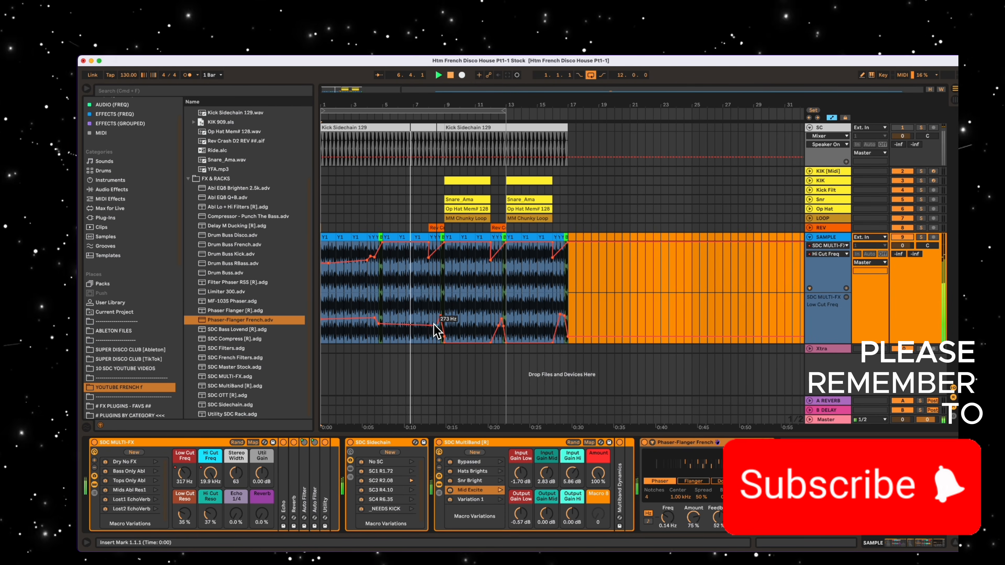
drag(434, 324, 434, 327)
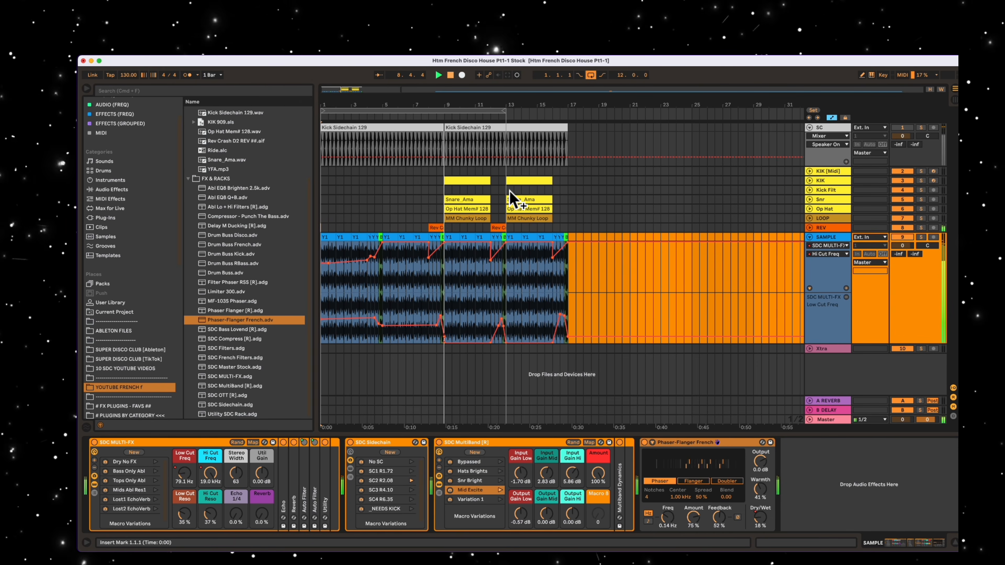
drag(501, 112, 523, 102)
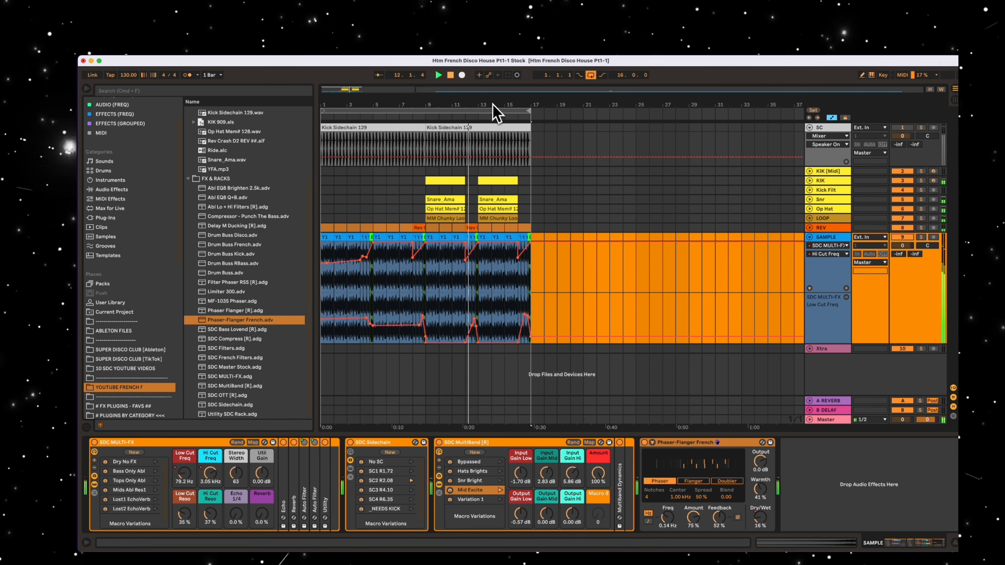
drag(496, 110, 542, 100)
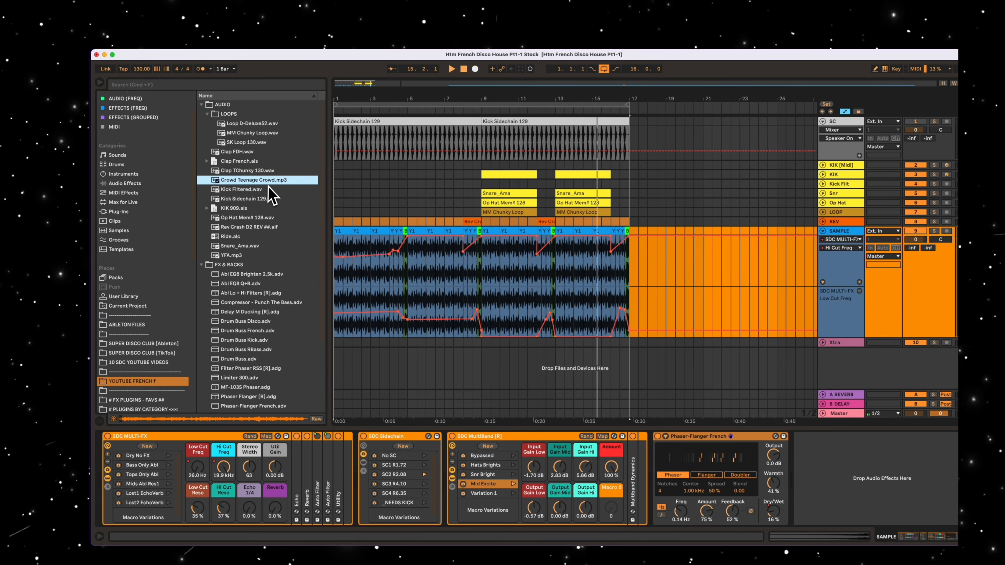
- Place Crowd Teenage Crowd.mp3 on the Xtra track across bars 1 to 16 at -19.2 dB and play it in the mix
drag(268, 186, 307, 323)
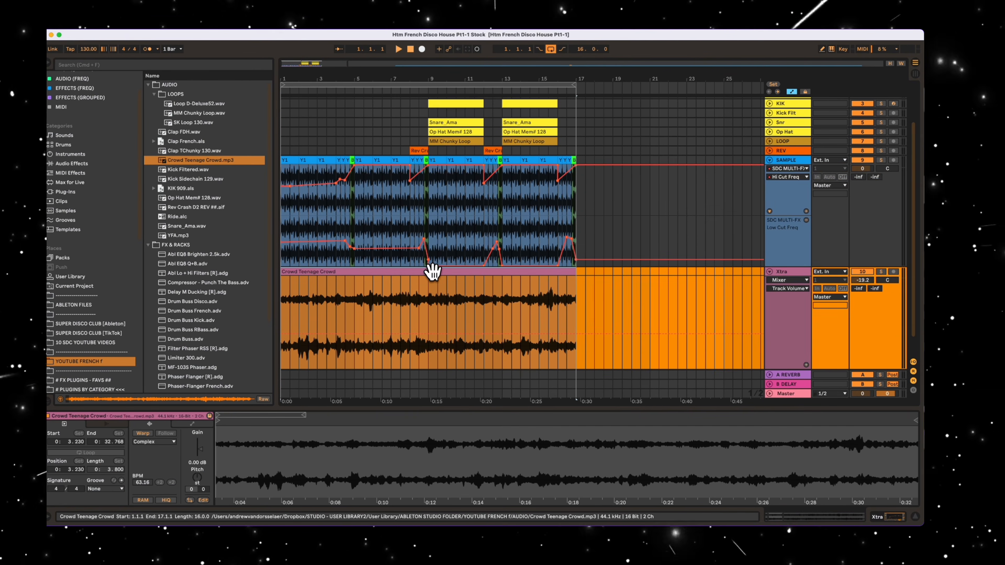
click(432, 272)
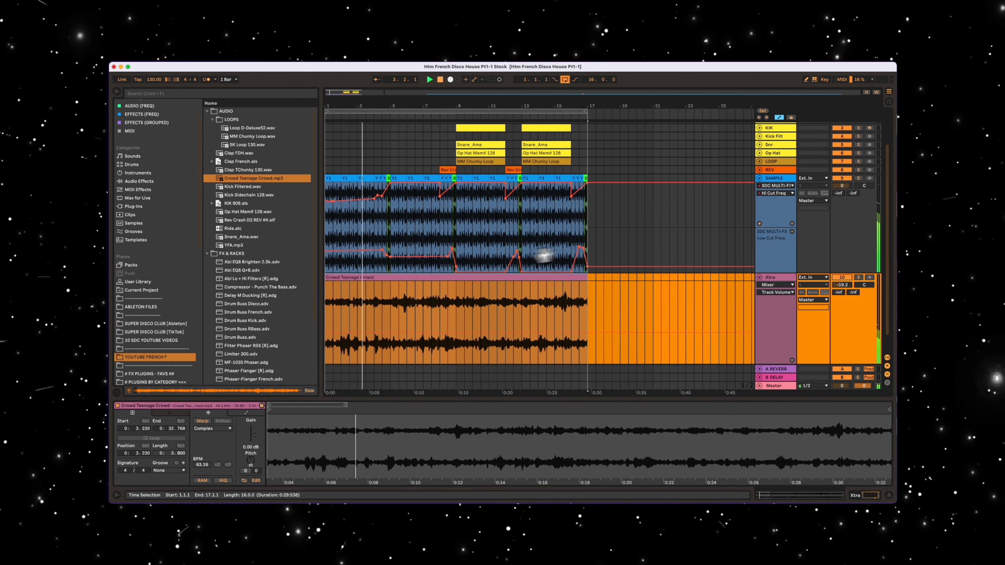
key(space)
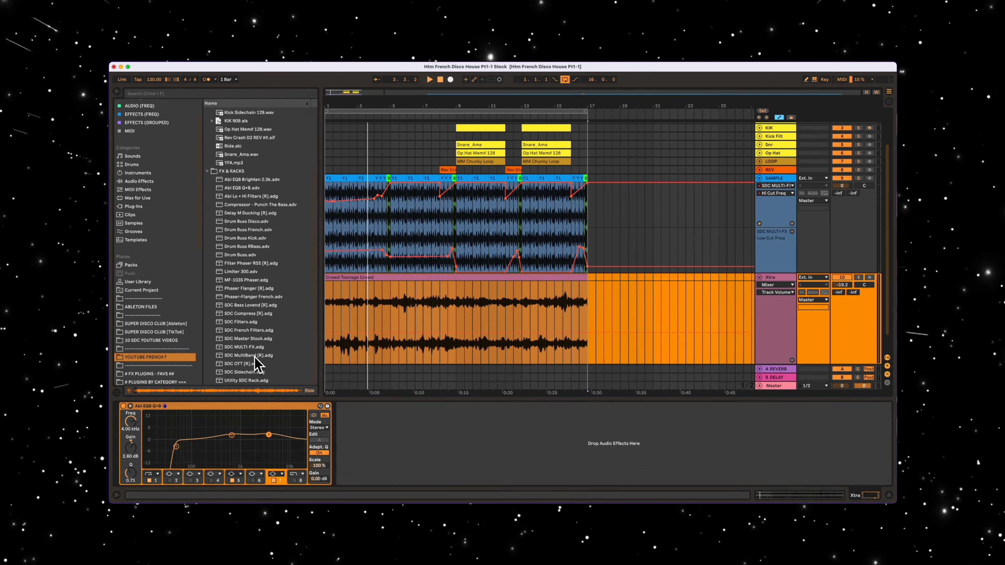
- Add SDC Sidechain.adg after Abl EQ8 Q+B on the Xtra track and feed its compressor's sidechain from the SC track
drag(250, 371, 388, 432)
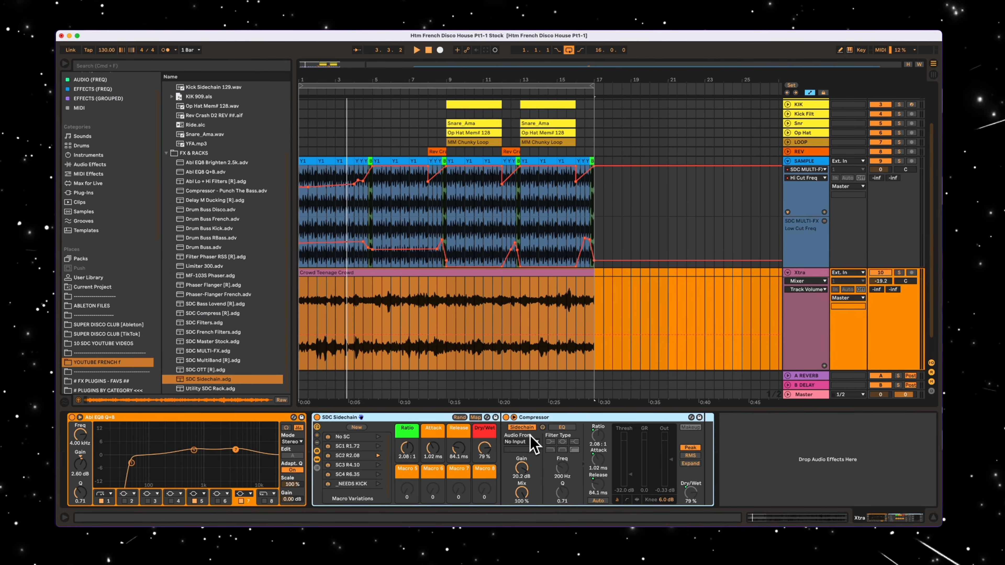
click(560, 417)
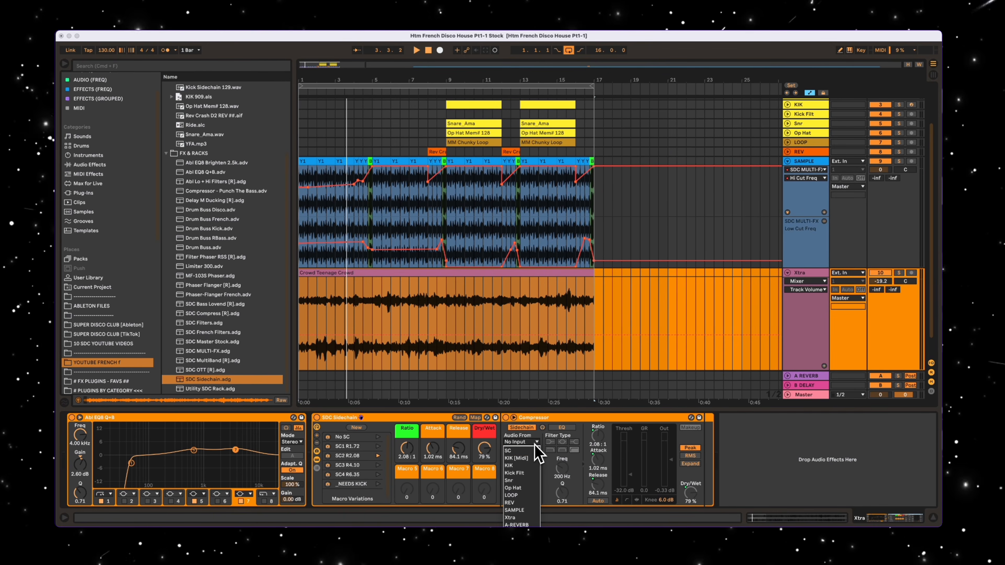
click(535, 451)
click(367, 85)
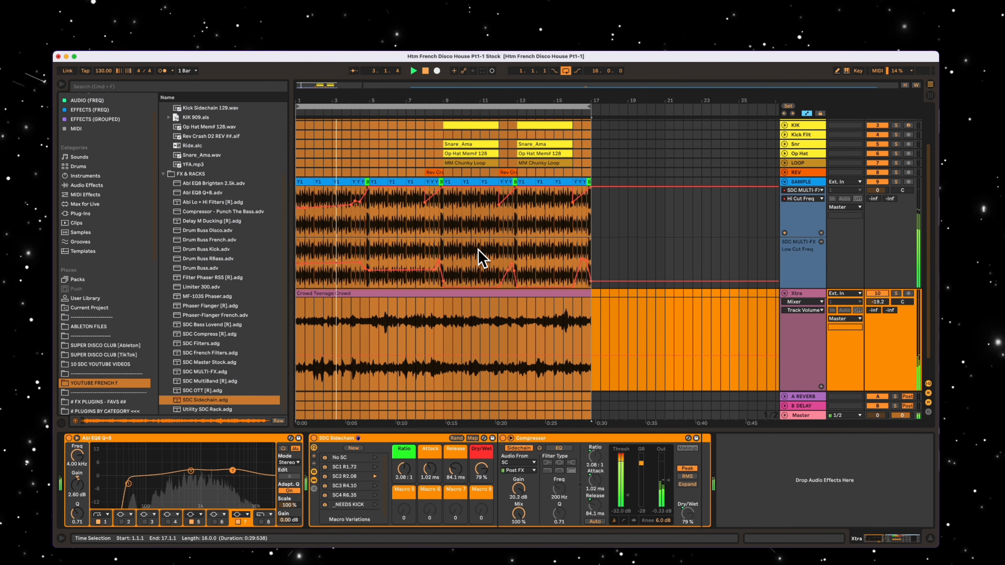
- Place Kick Sidechain 129.wav on the Kick Filt track in bars 5 to 8 and set the track volume to -3.3 dB
drag(434, 169, 388, 104)
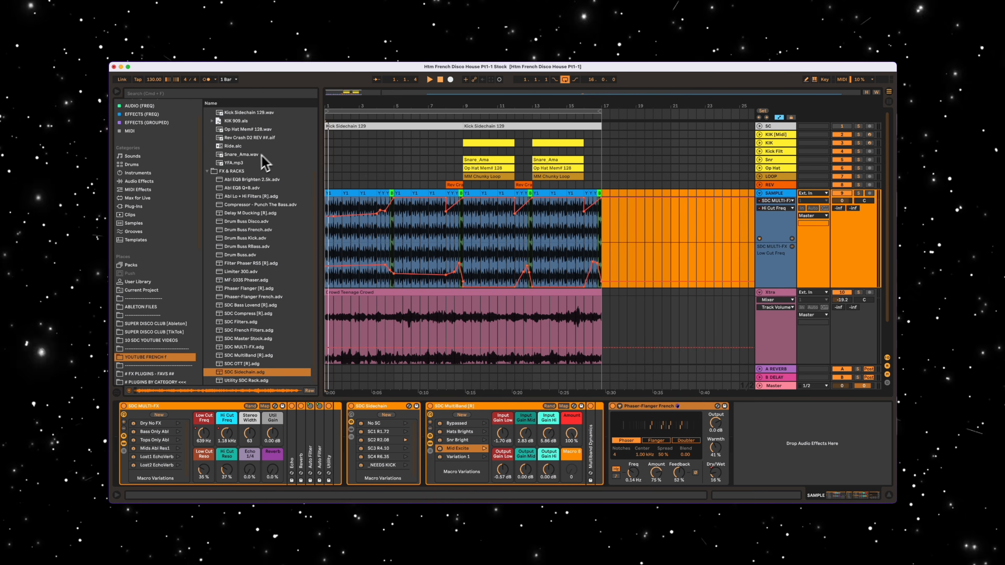
scroll(261, 166, up, 5)
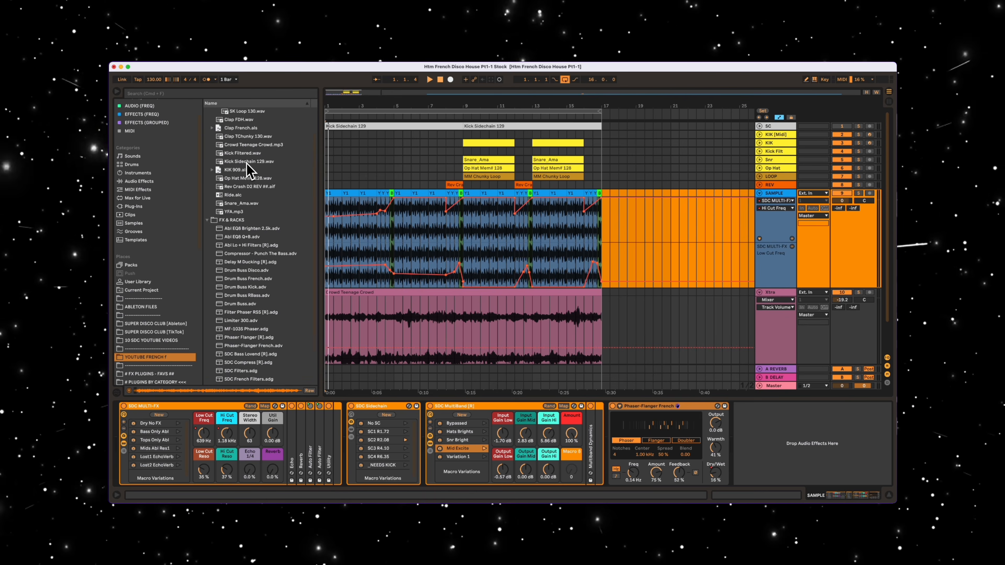
click(252, 173)
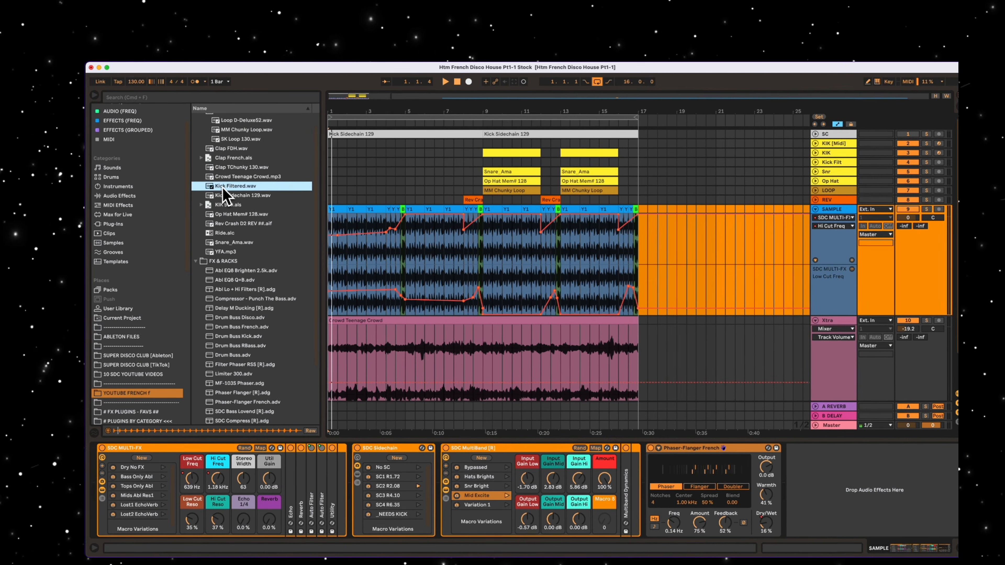
drag(233, 173, 410, 168)
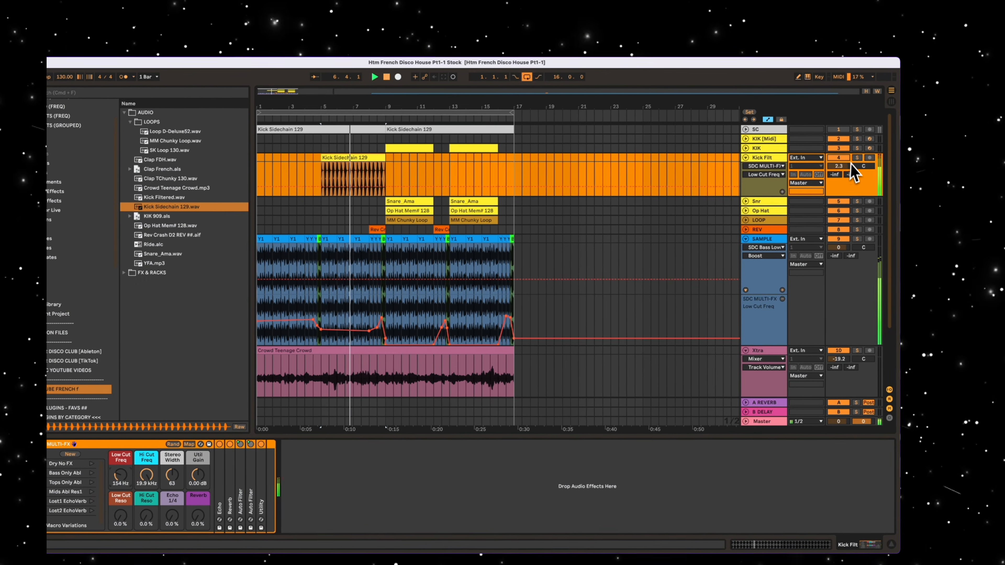
drag(850, 162, 841, 173)
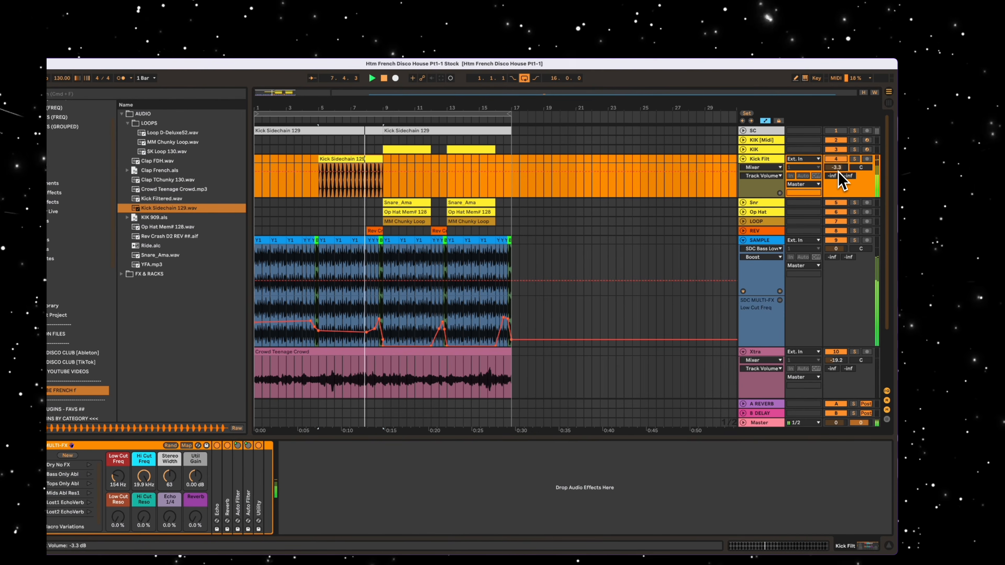